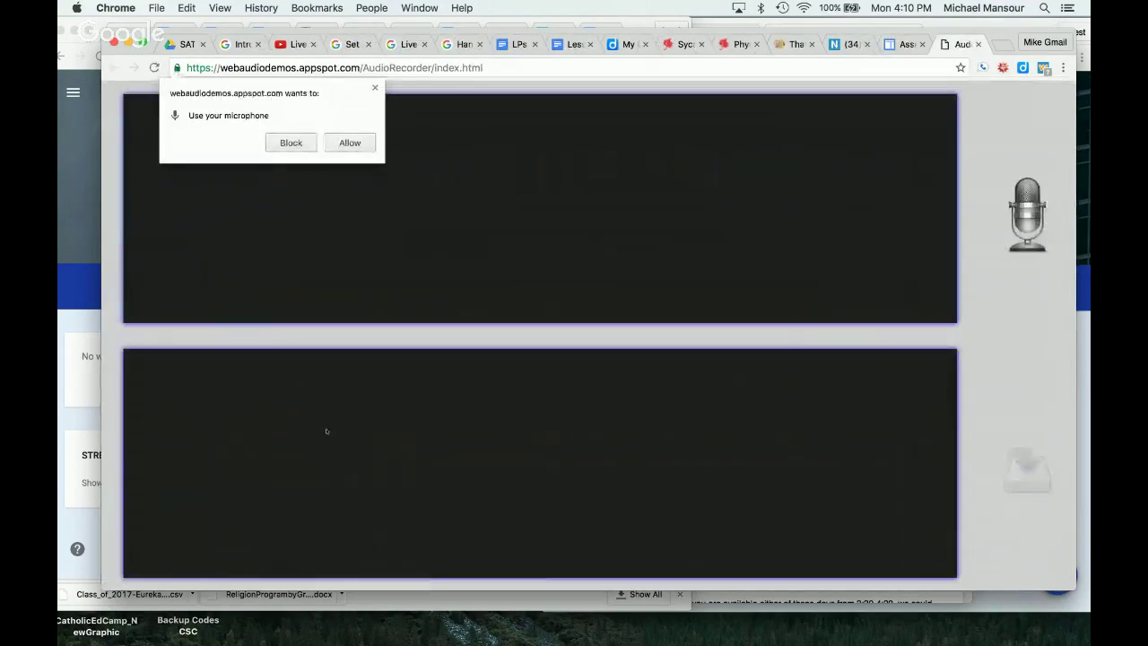
- Allow webaudiodemos.appspot.com to use the microphone
left_click(349, 142)
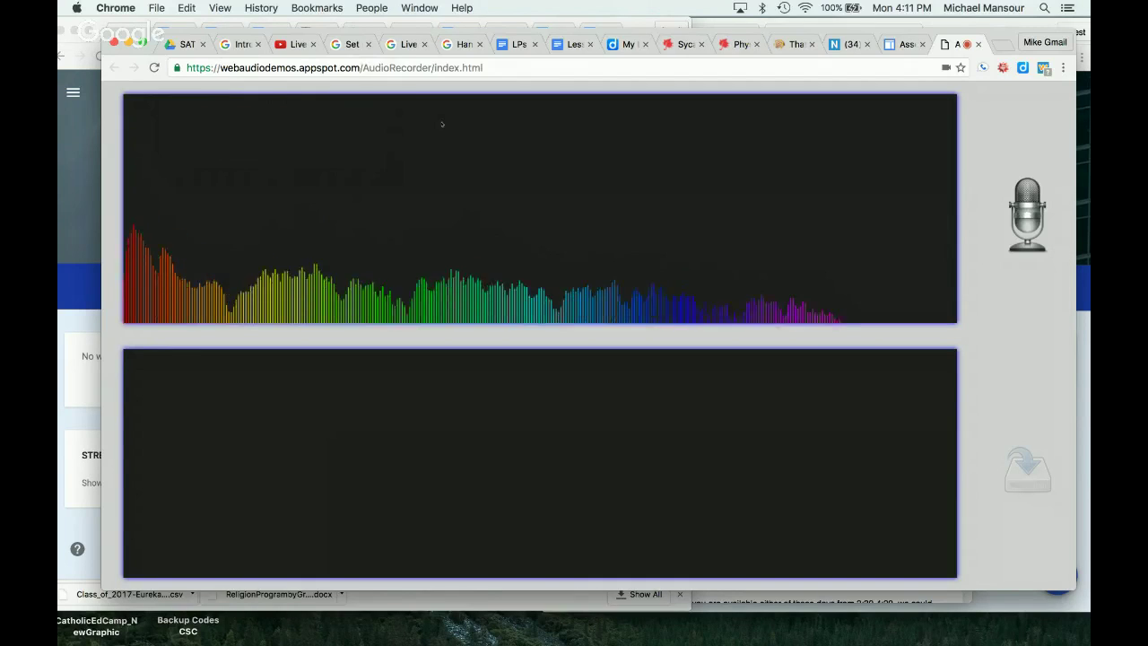
- Record a short voice clip and download it as myRecording00 (5).wav
left_click(1026, 215)
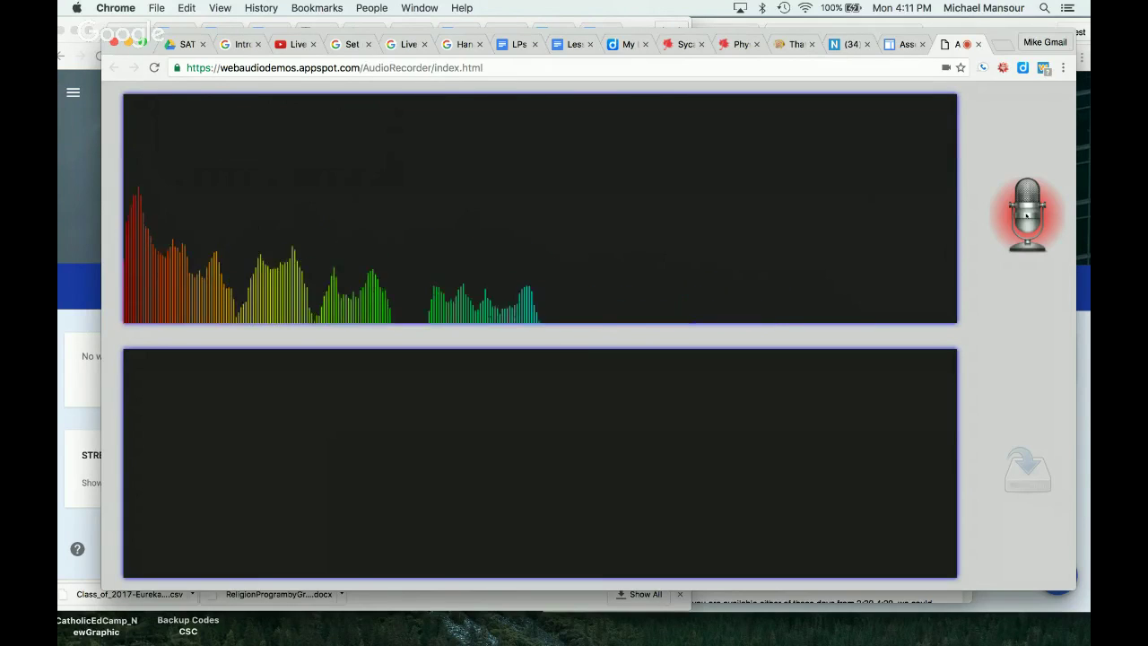
left_click(1026, 215)
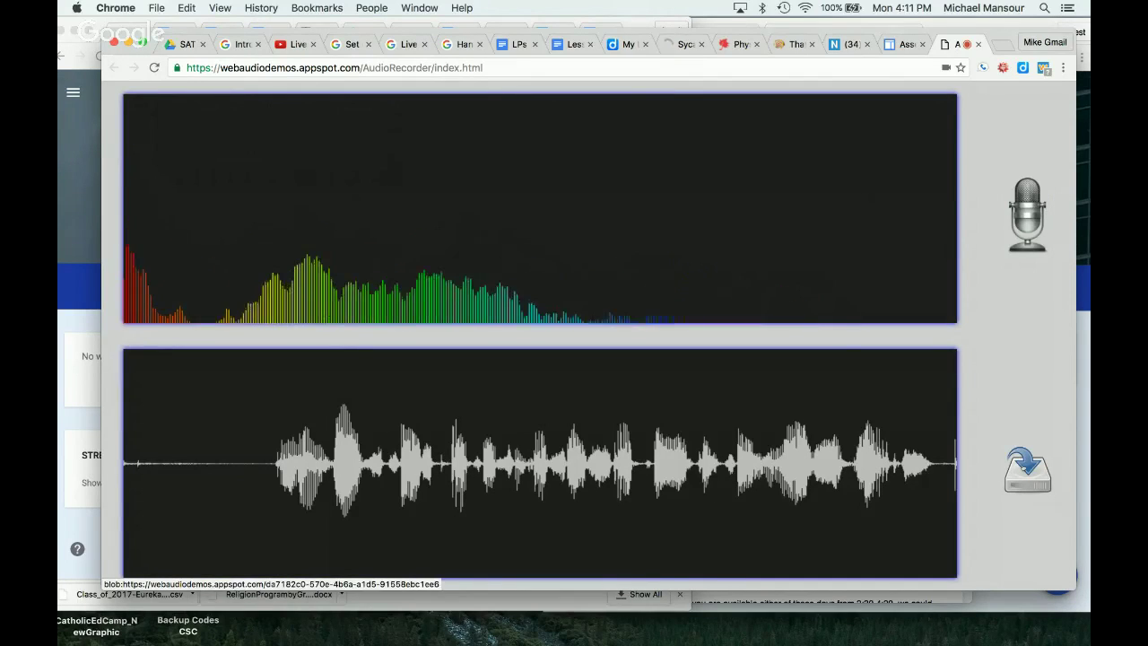
left_click(1027, 470)
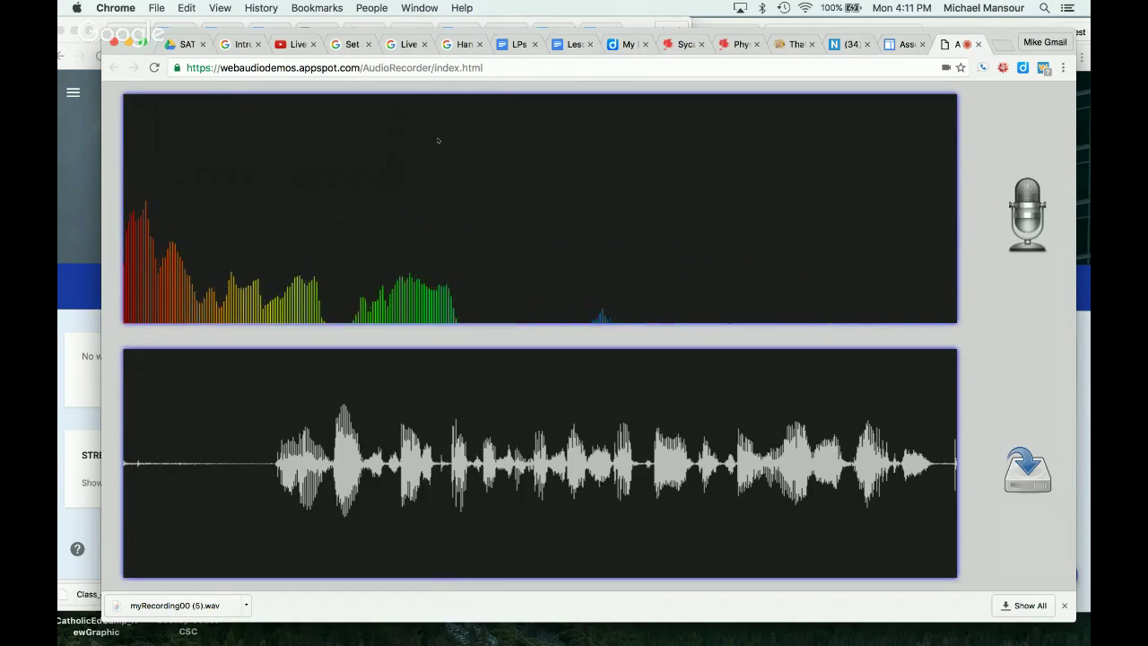
- Use the window overview to bring the teacher's Test Class window to the front
key("ctrl+Up")
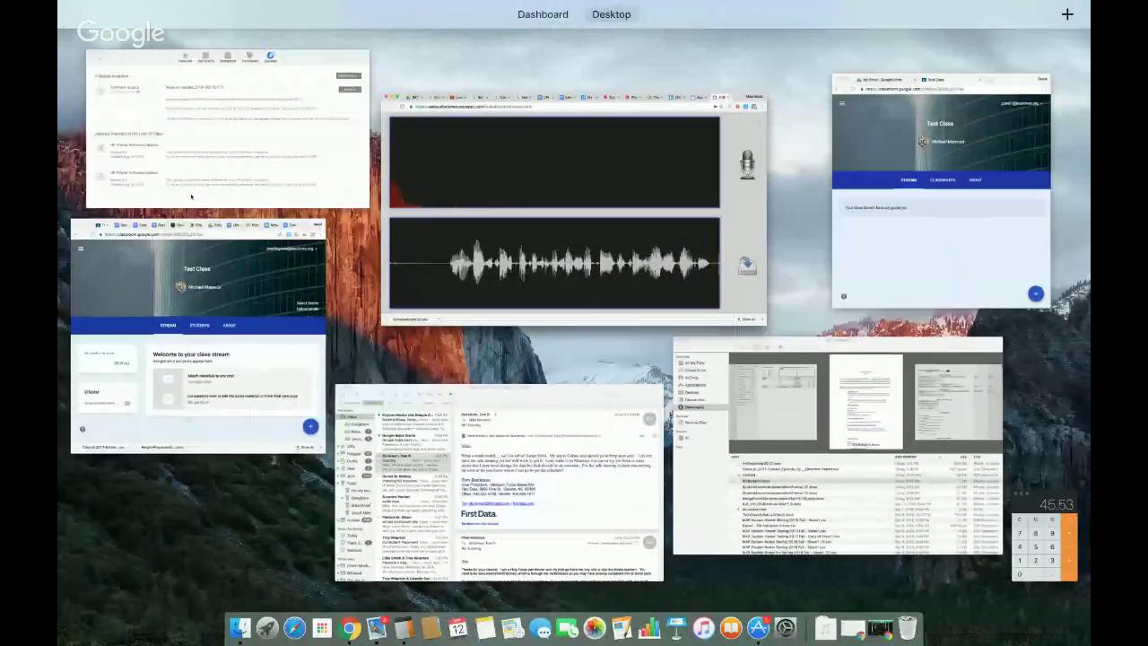
left_click(198, 287)
key("ctrl+Up")
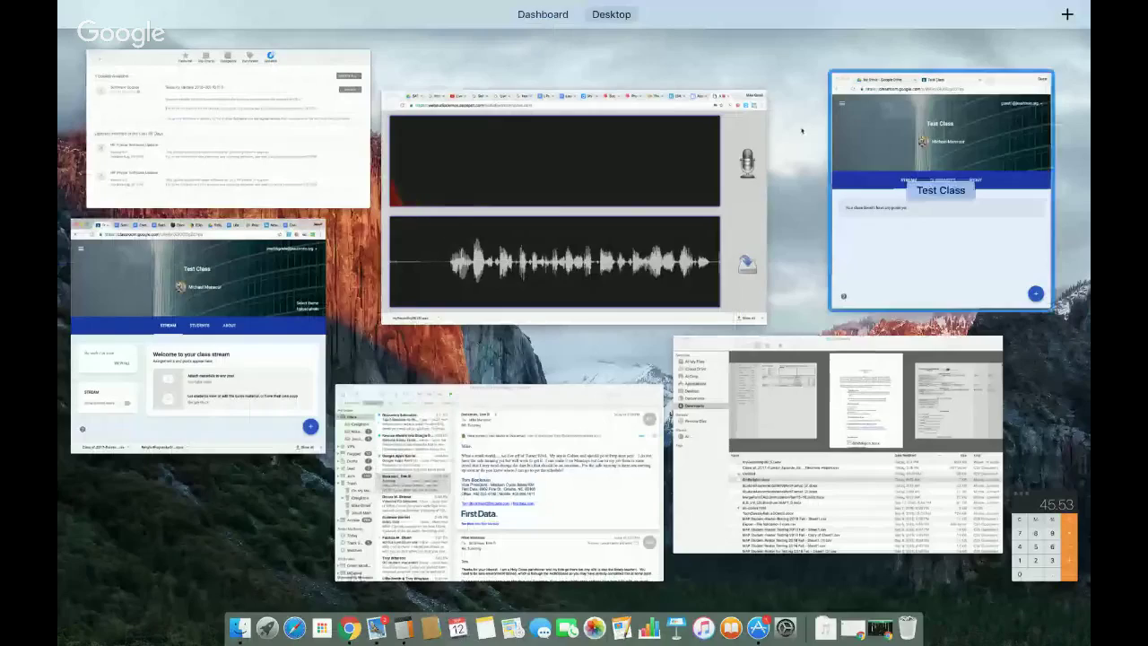
left_click(861, 144)
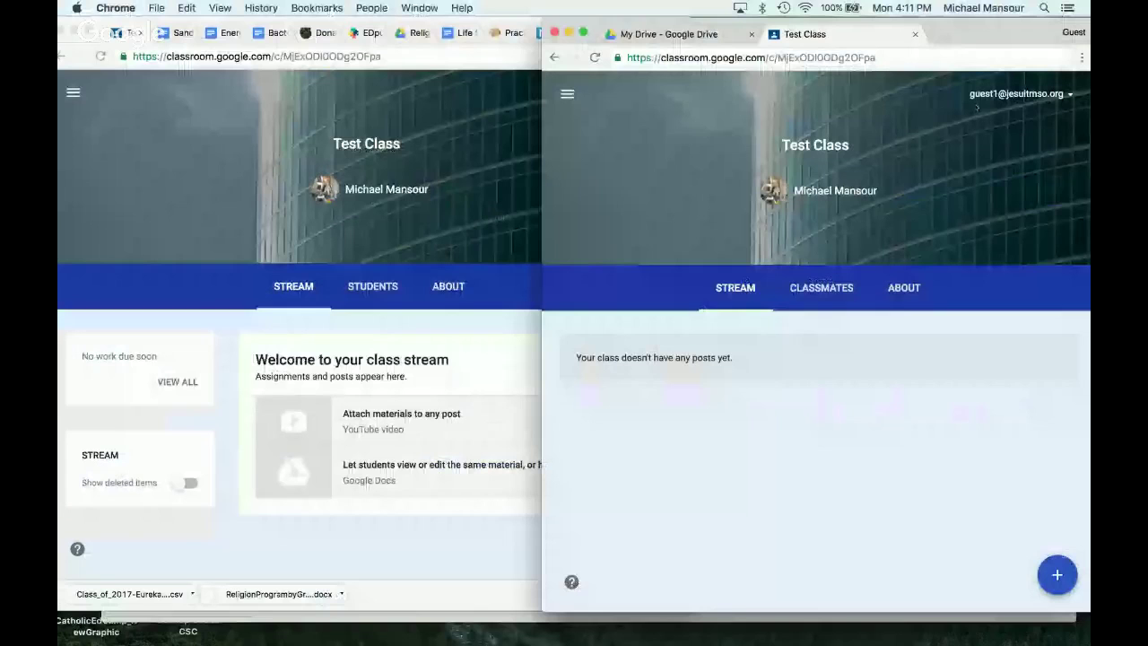
left_click(488, 114)
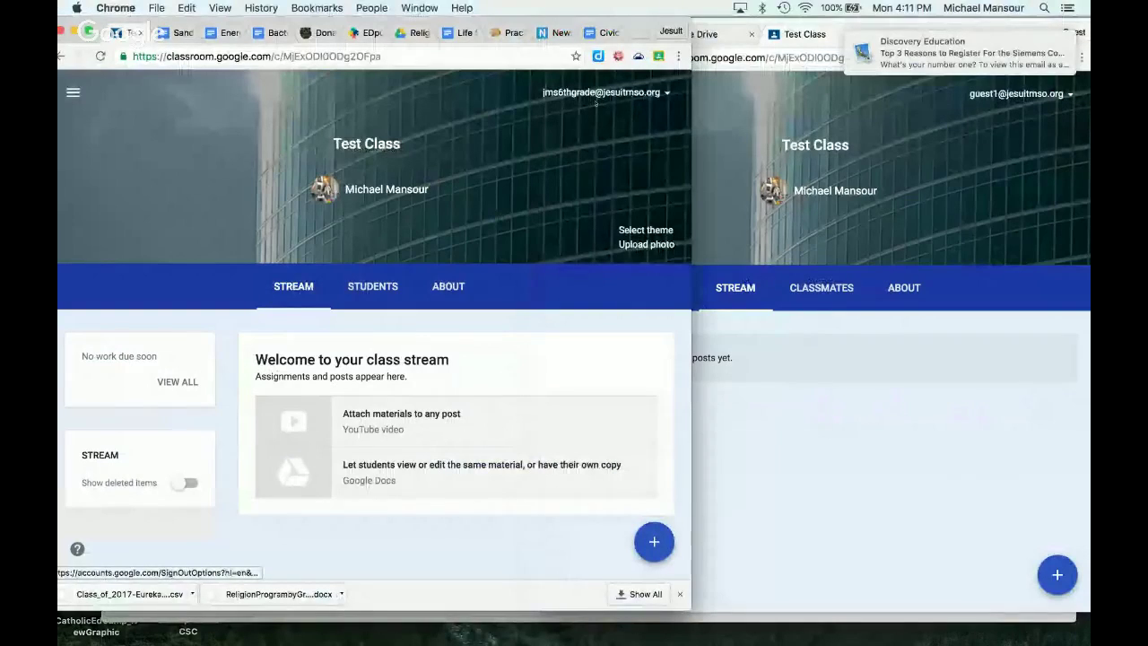
- Create an assignment 'Submit your audio recording' with instructions 'Use the website linked below' and start a link
mouse_move(654, 536)
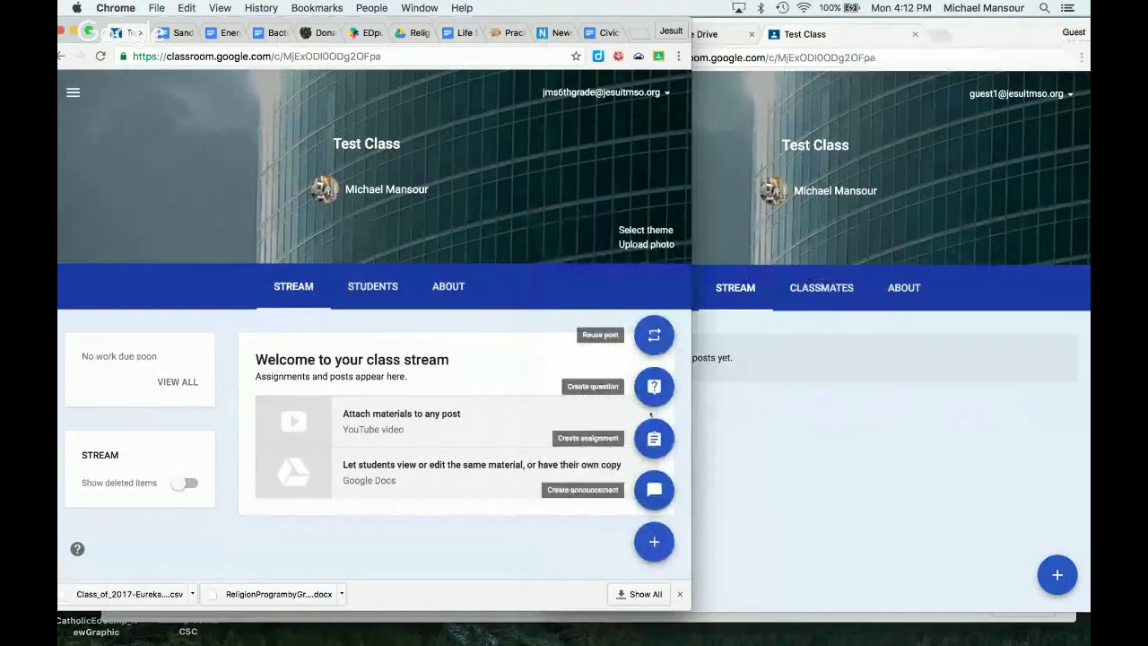
left_click(657, 438)
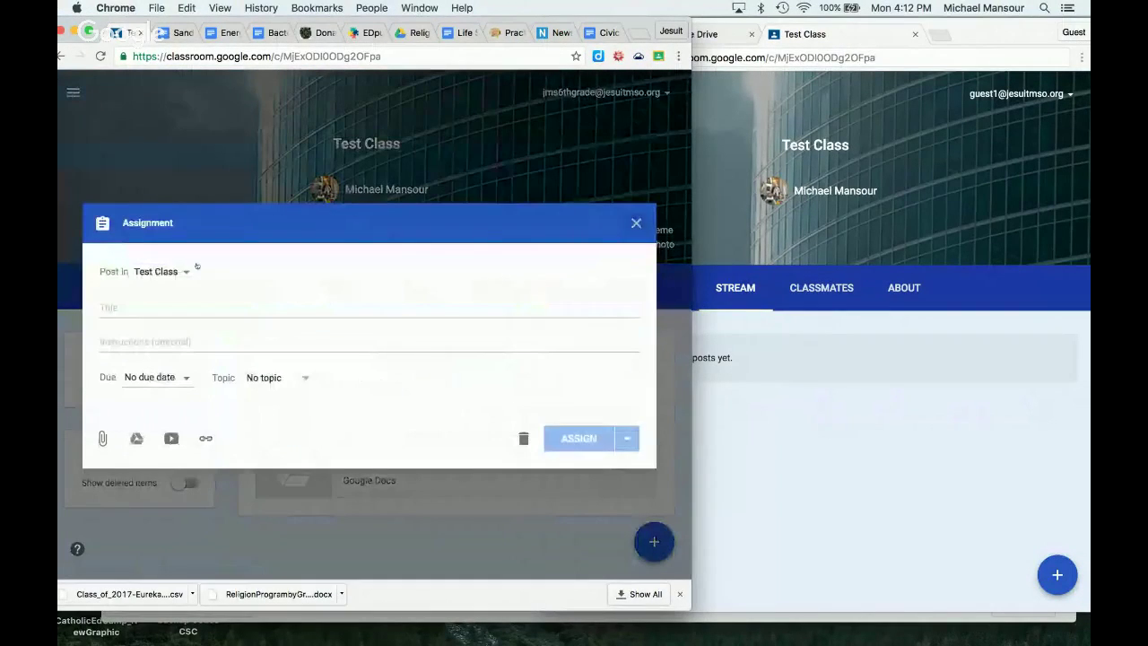
left_click(153, 306)
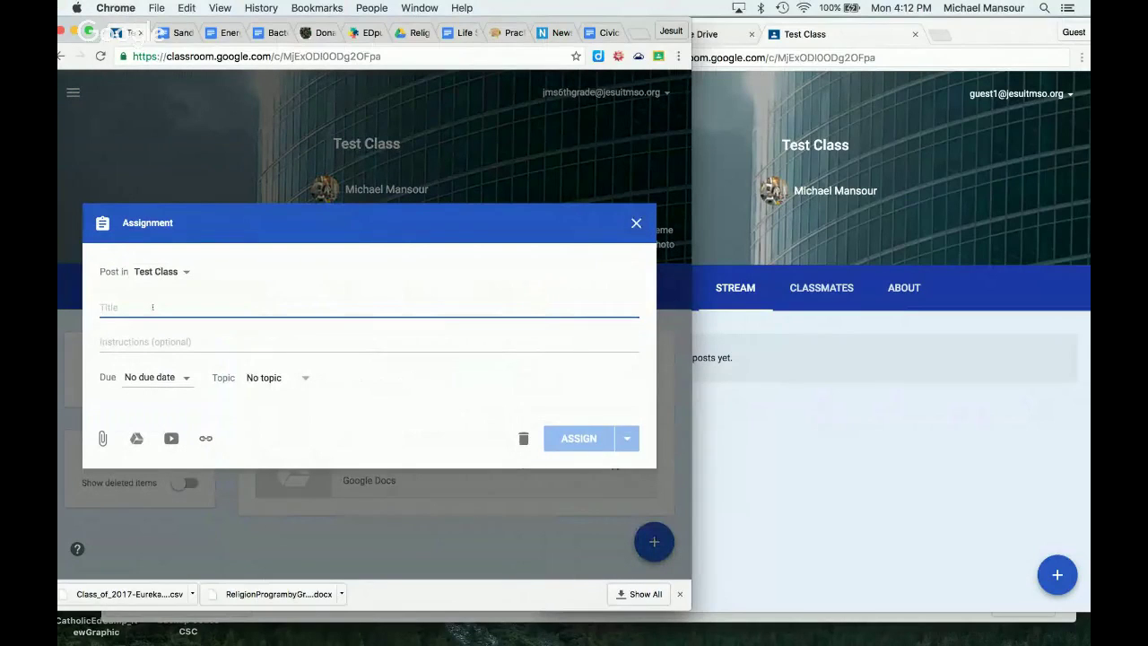
type("Submit your")
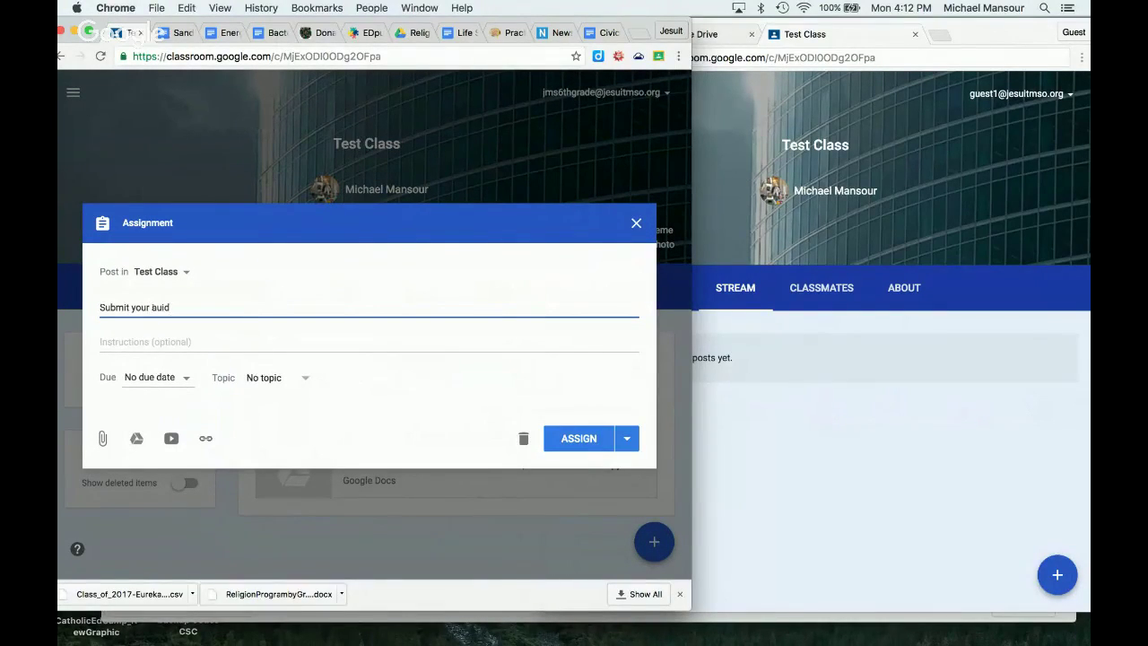
type(" audio recording")
left_click(150, 340)
type("Use the ")
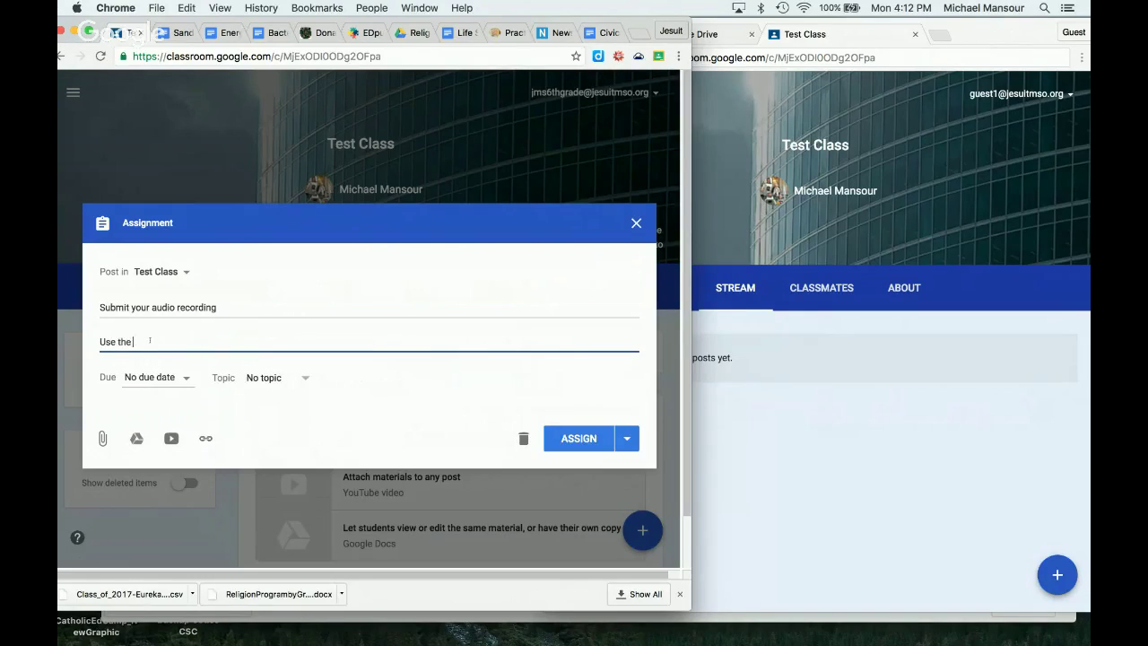
type("website linked below")
left_click(205, 438)
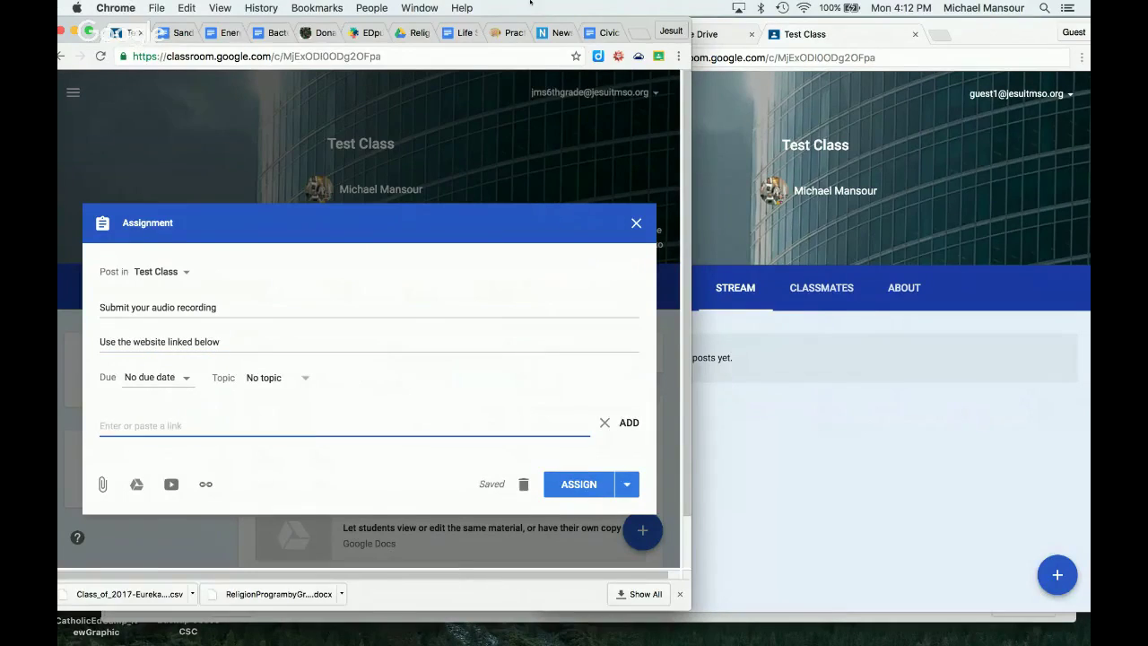
key("ctrl+Up")
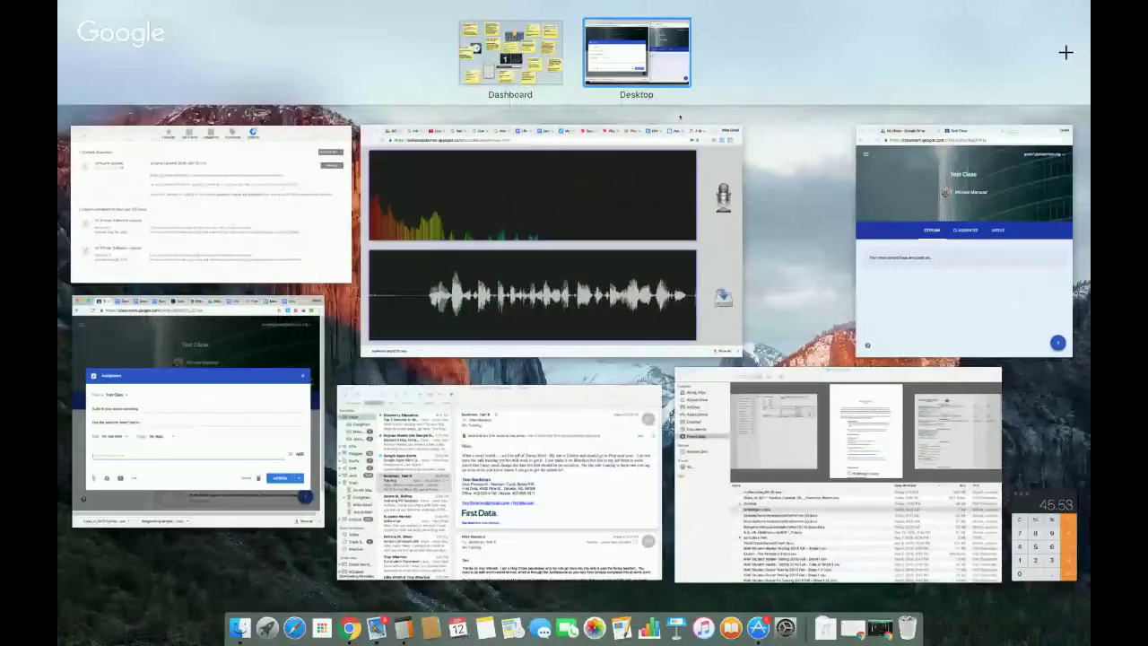
left_click(554, 206)
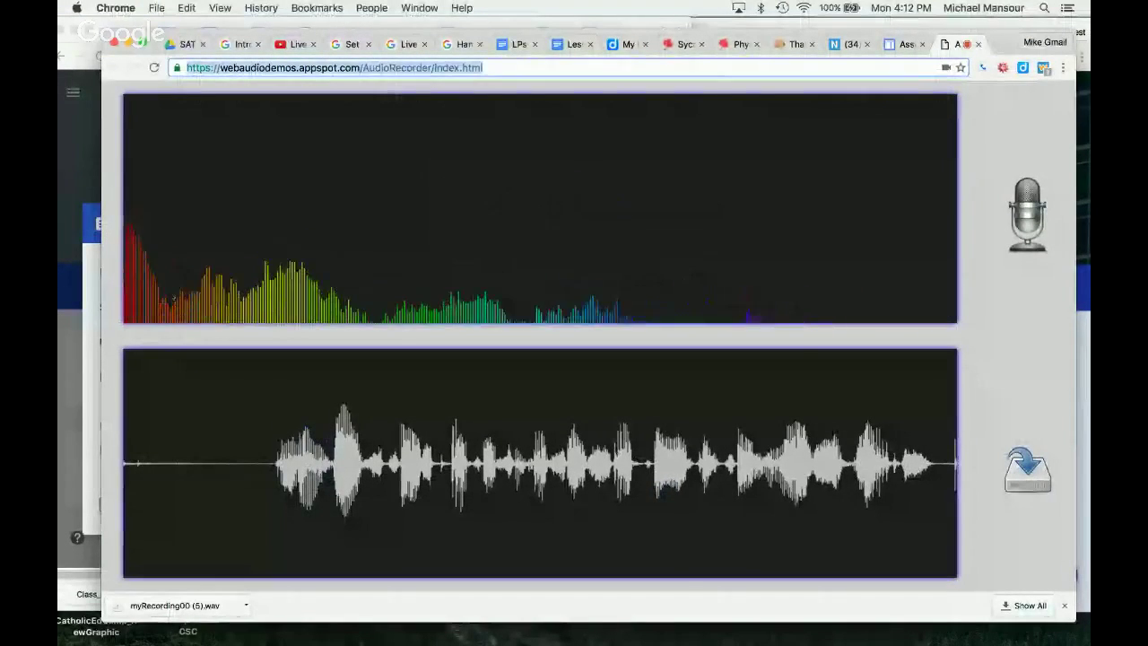
left_click(89, 364)
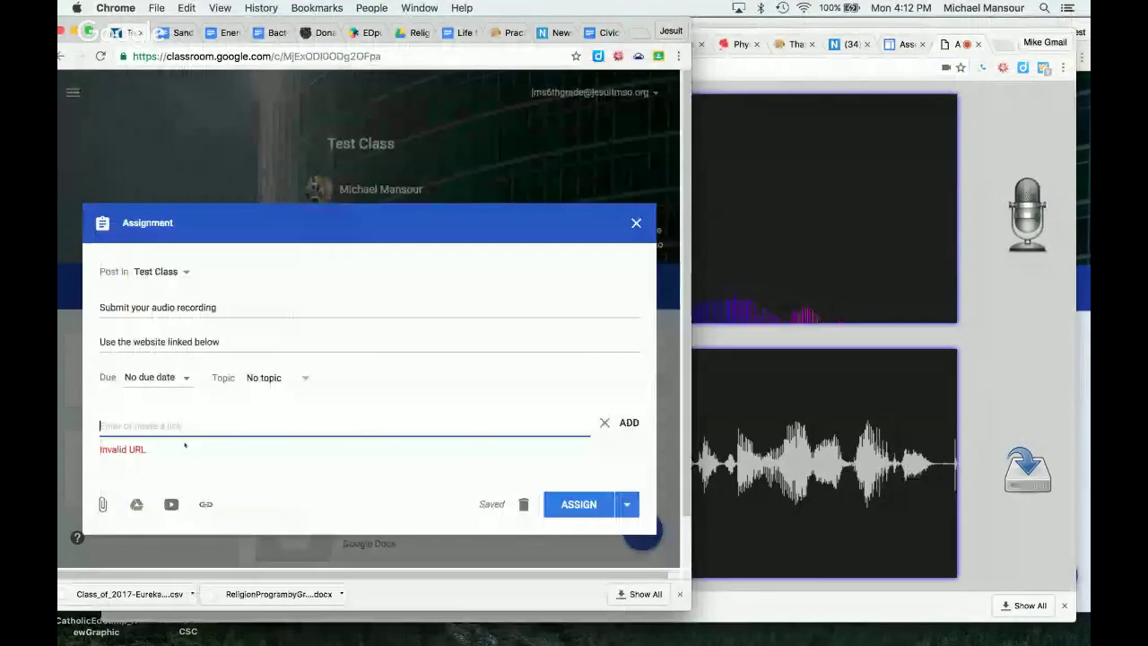
type("https://webaudiodemos.appspot.com/AudioRecorder/index.html")
left_click(628, 422)
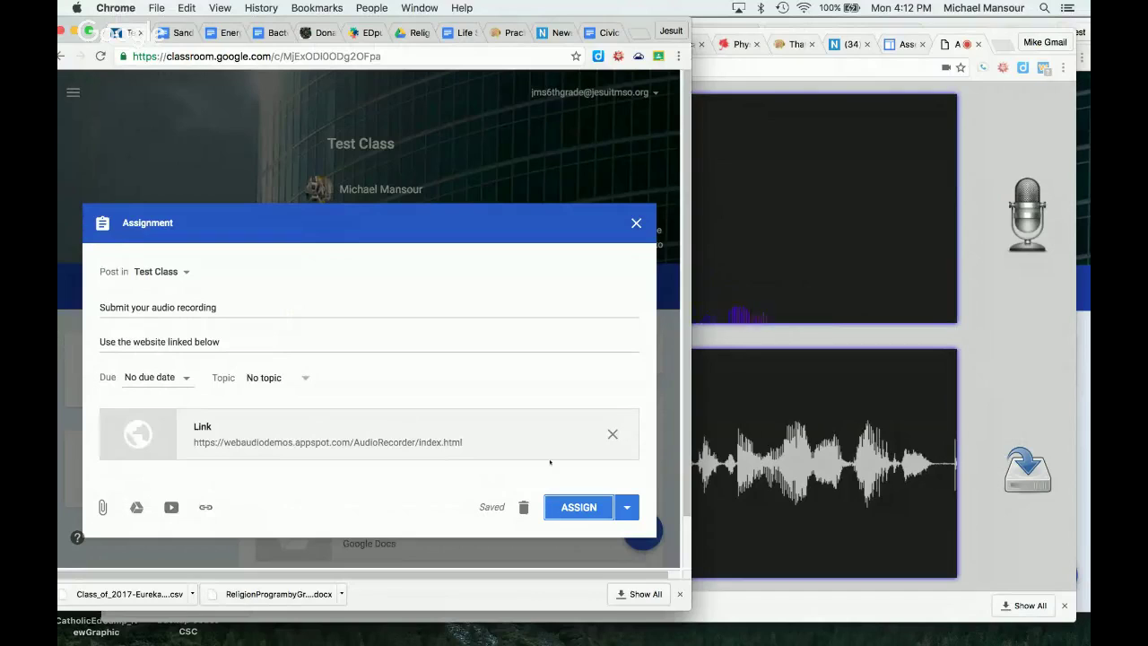
- Set the assignment's due date to tomorrow, Sep 13, 2016
left_click(148, 380)
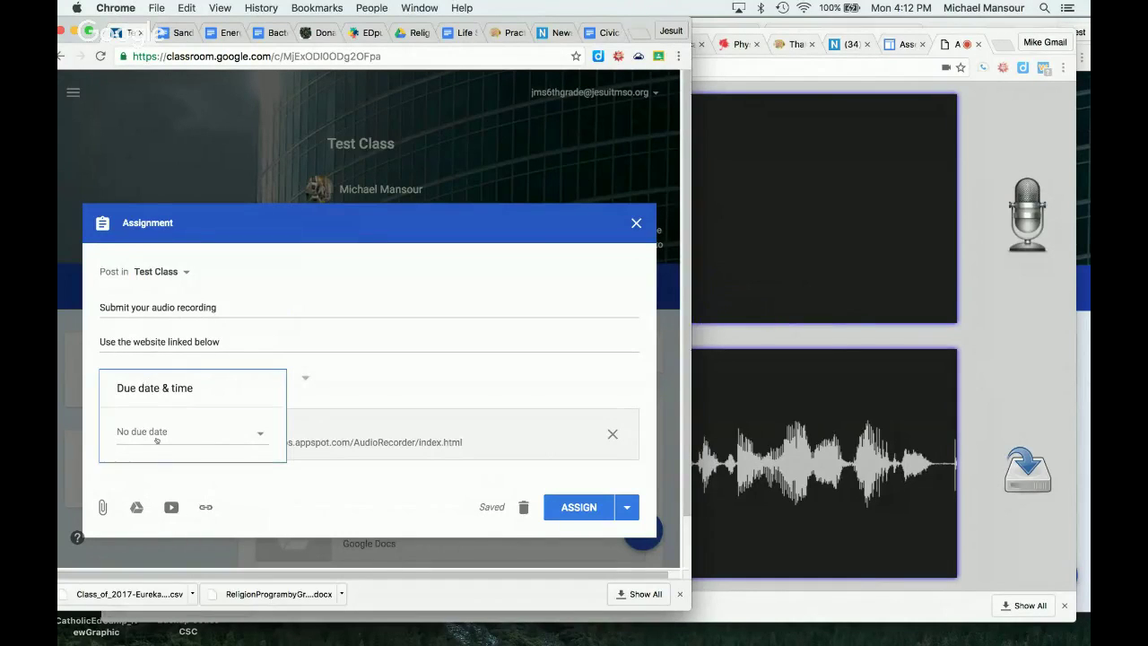
left_click(152, 430)
left_click(178, 507)
left_click(398, 366)
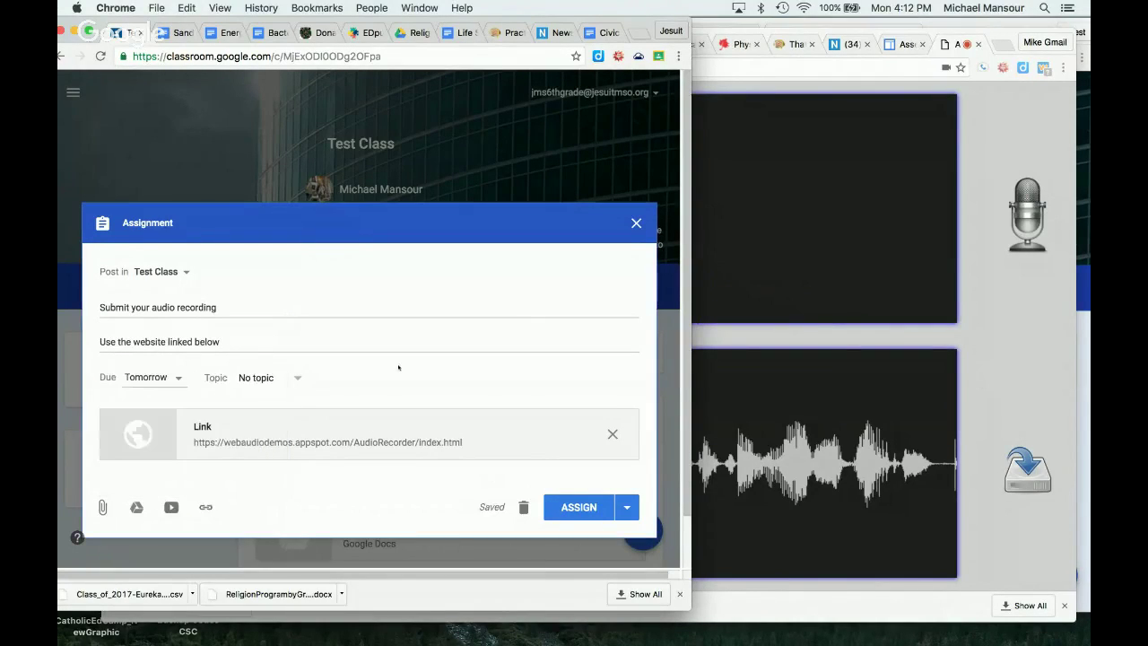
- Put the assignment under a new topic 'audio' and assign it to Test Class
left_click(265, 377)
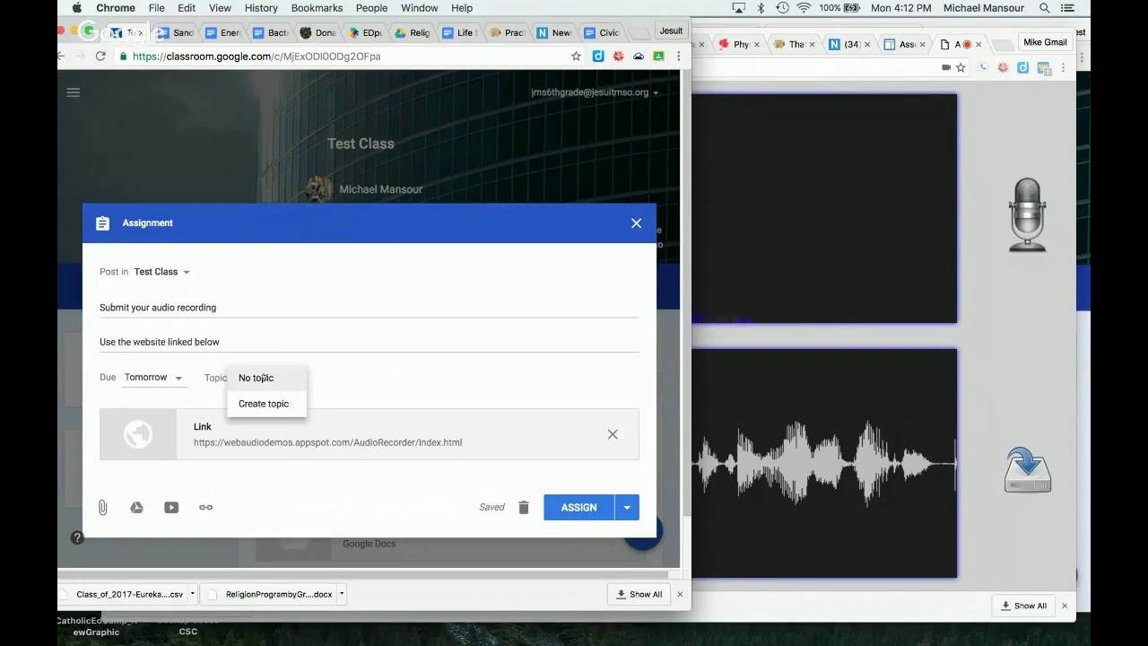
left_click(264, 404)
type("adu")
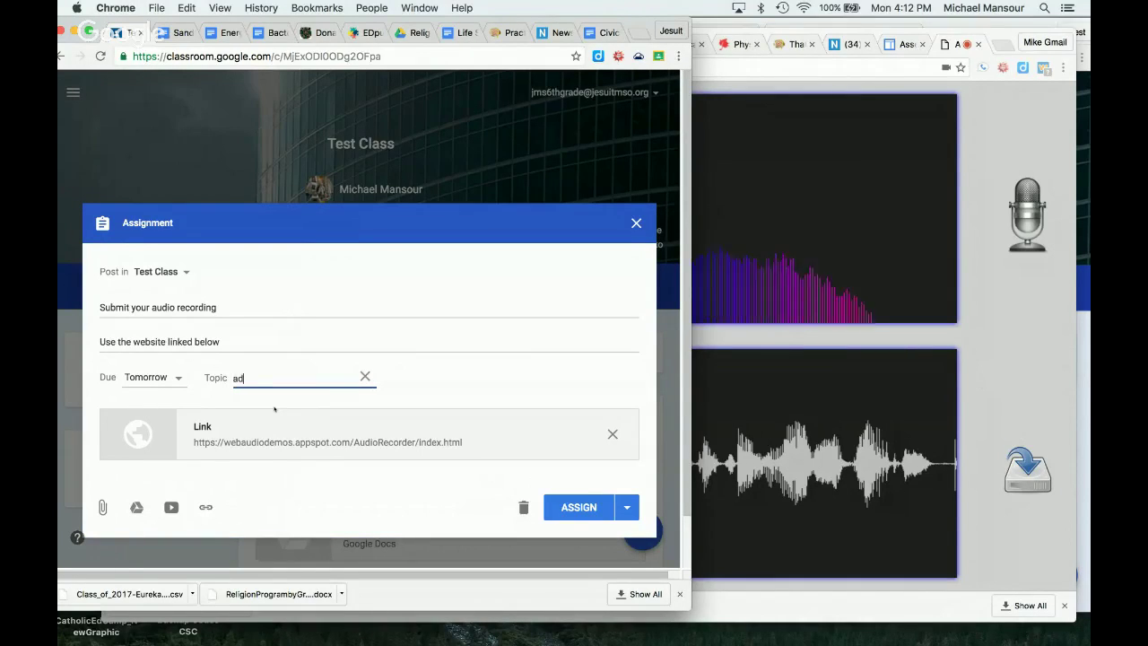
key("BackSpace")
key("BackSpace")
type("udio")
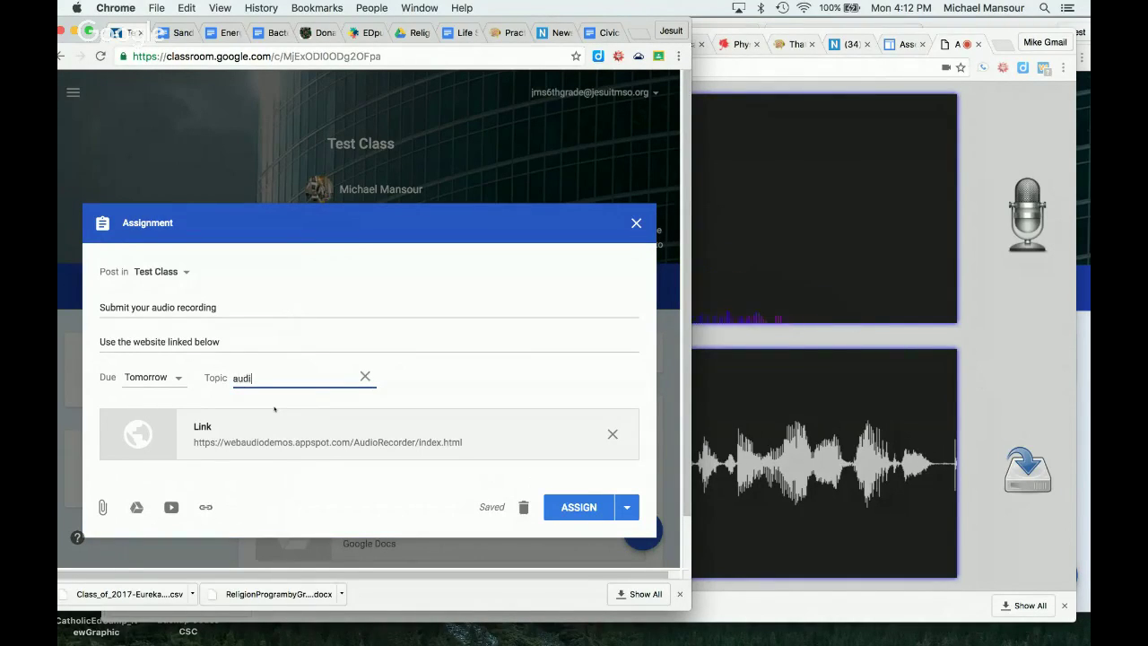
left_click(567, 507)
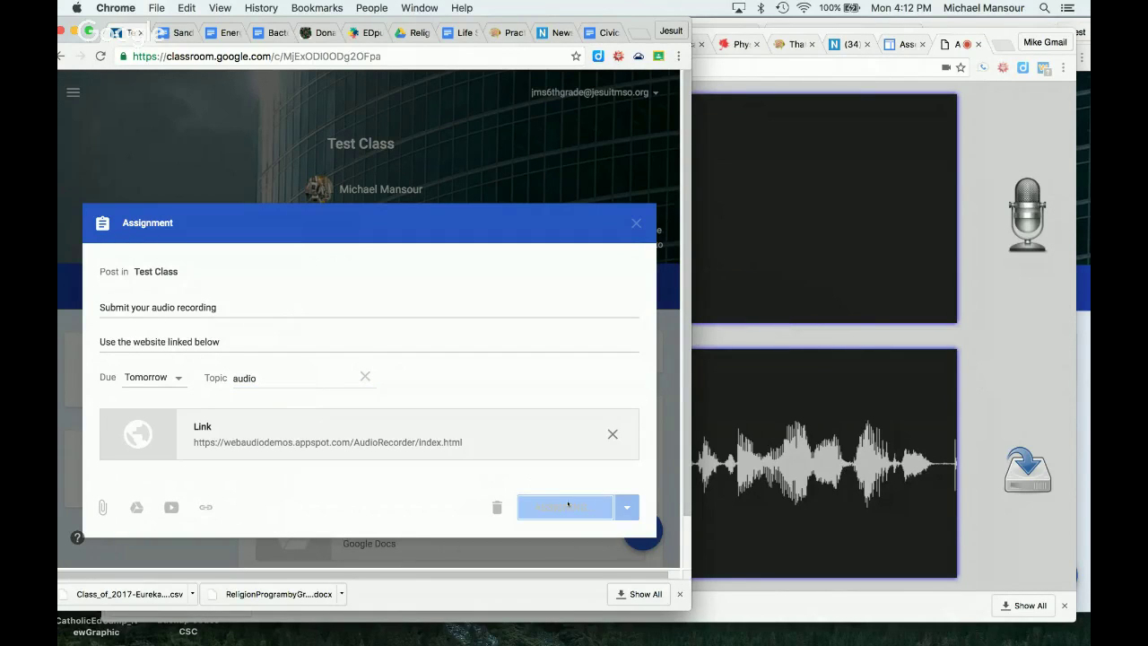
key("super+grave")
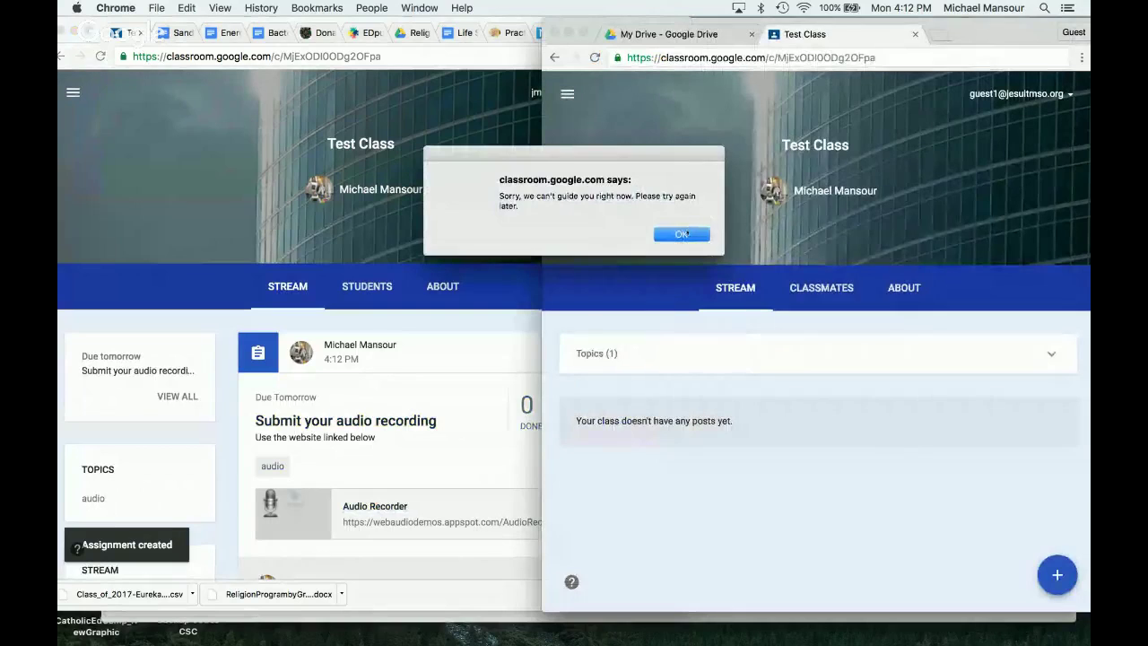
- In the student's window, clear the tips, reload the stream, and open the Audio Recorder link
left_click(681, 234)
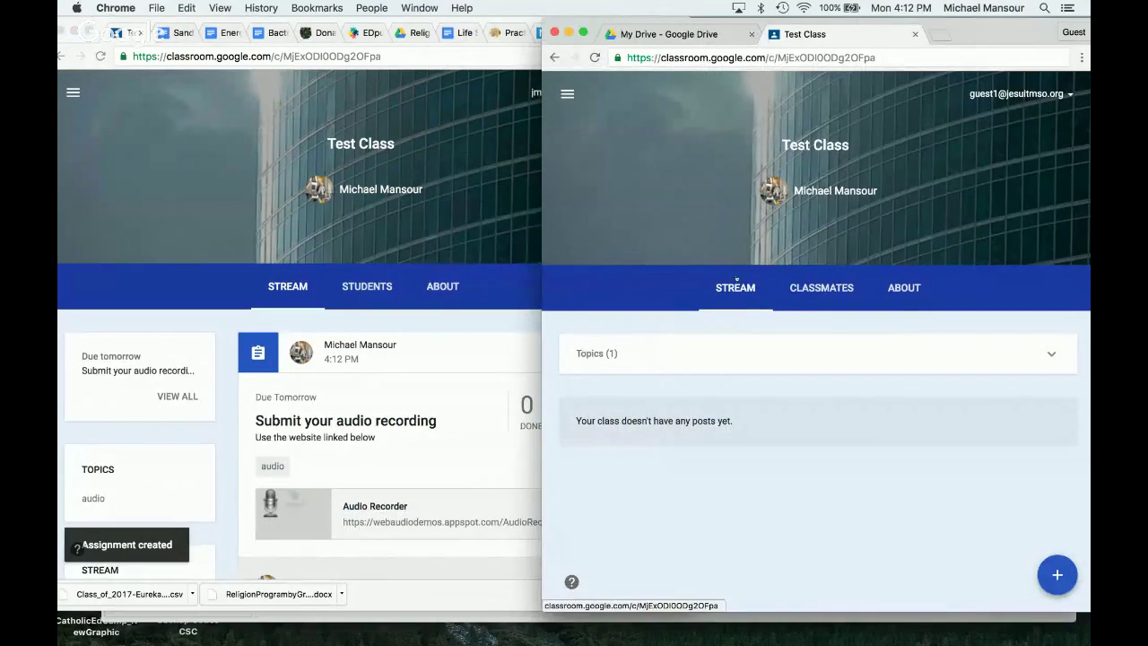
left_click(594, 57)
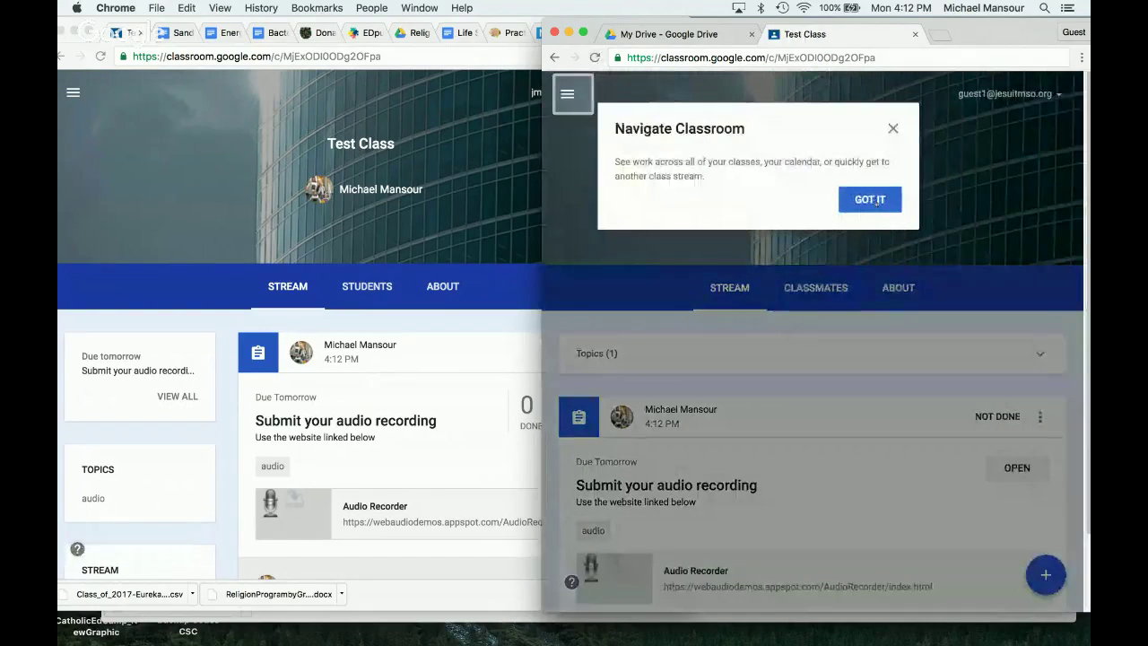
left_click(869, 199)
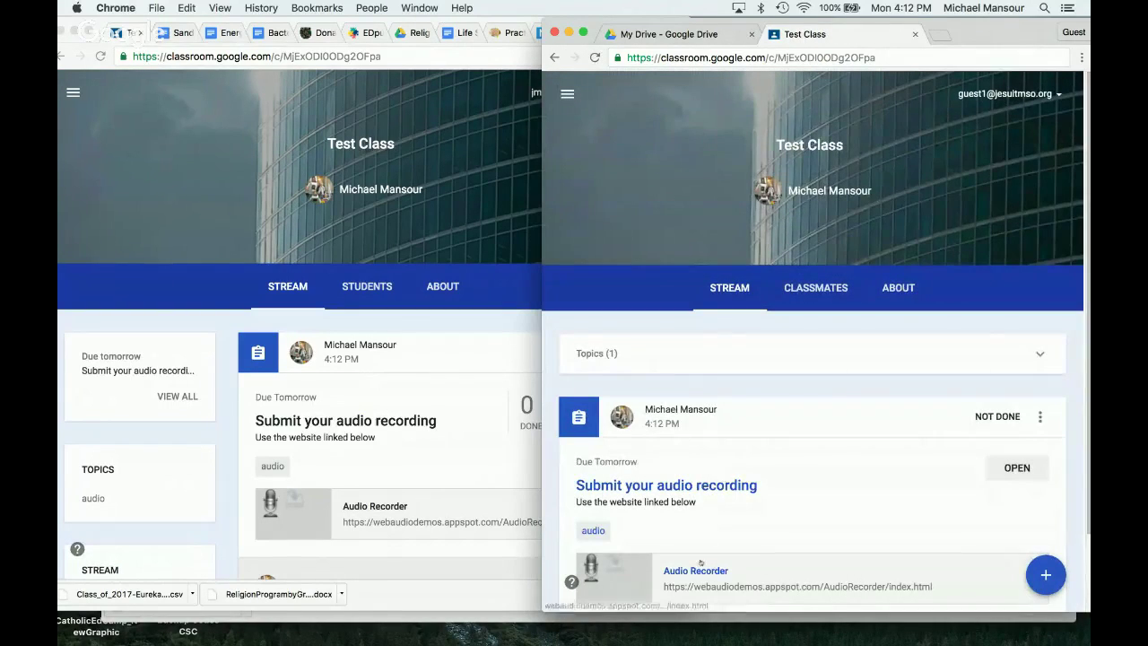
left_click(698, 571)
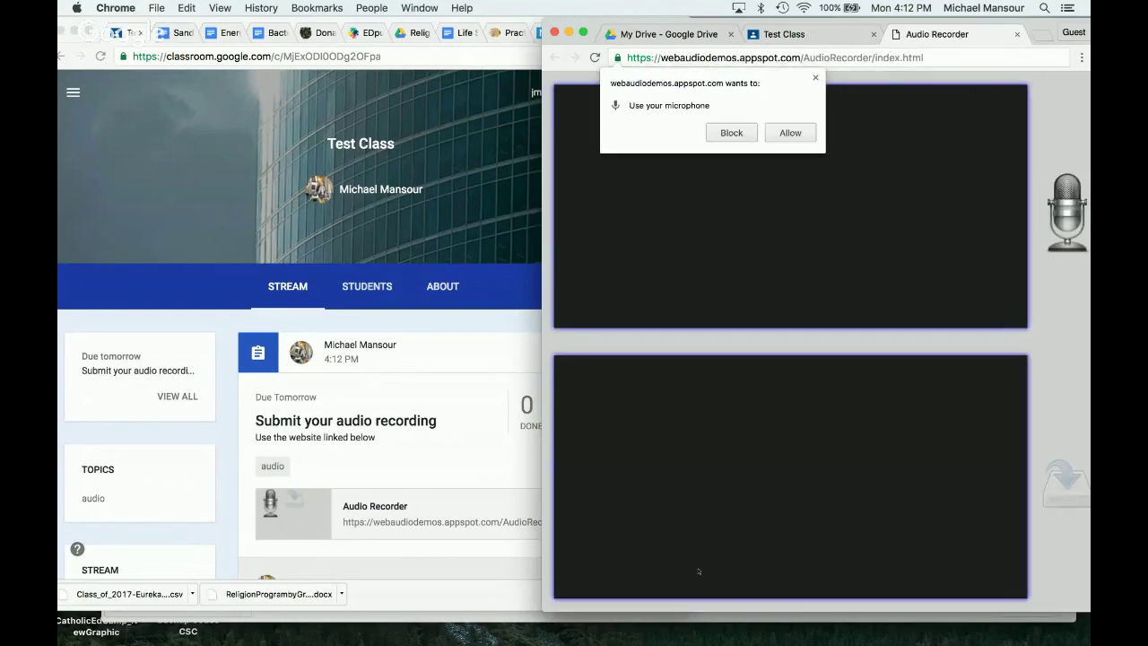
- Grant microphone access, record a clip saved as myRecording00 (6).wav, and return to Test Class
left_click(790, 132)
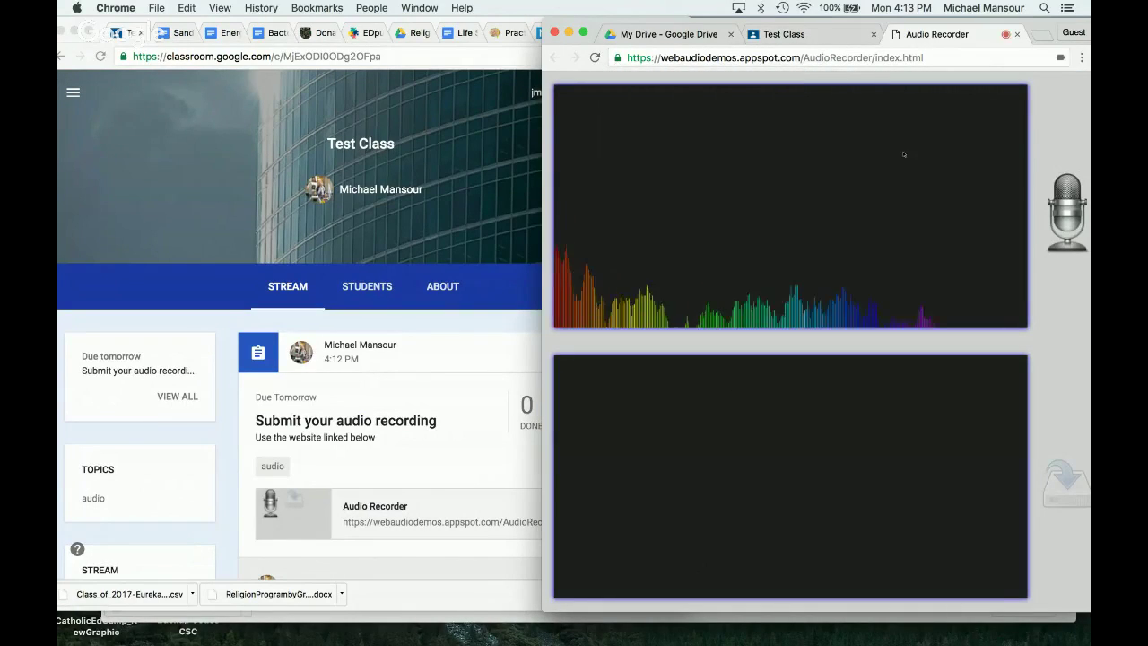
left_click(1067, 204)
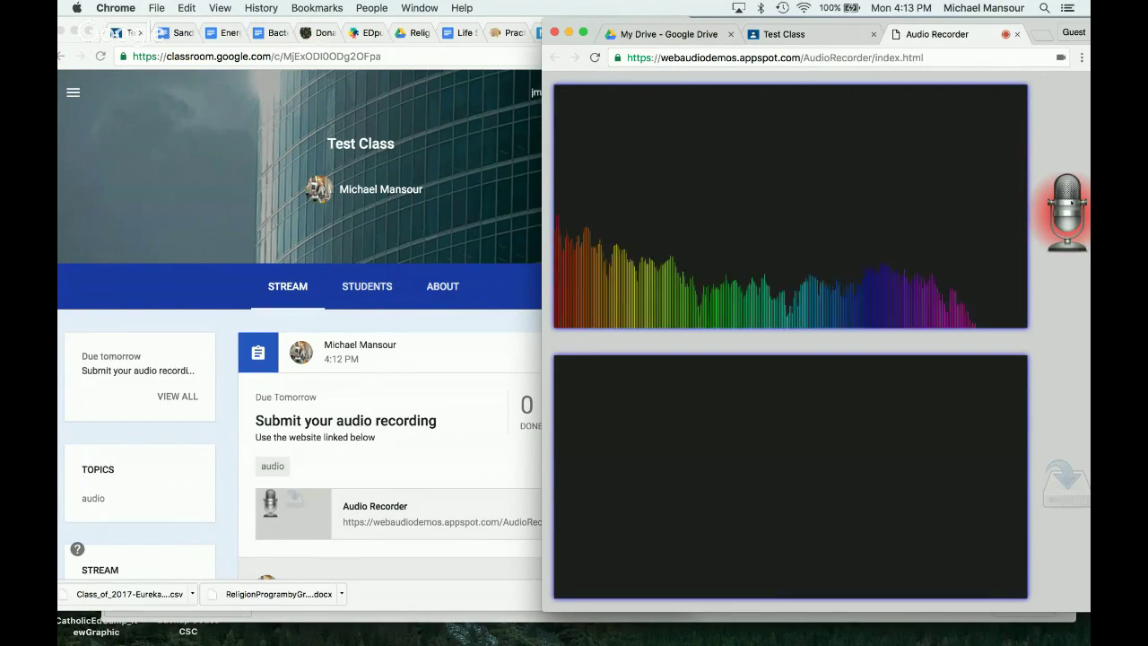
left_click(1070, 204)
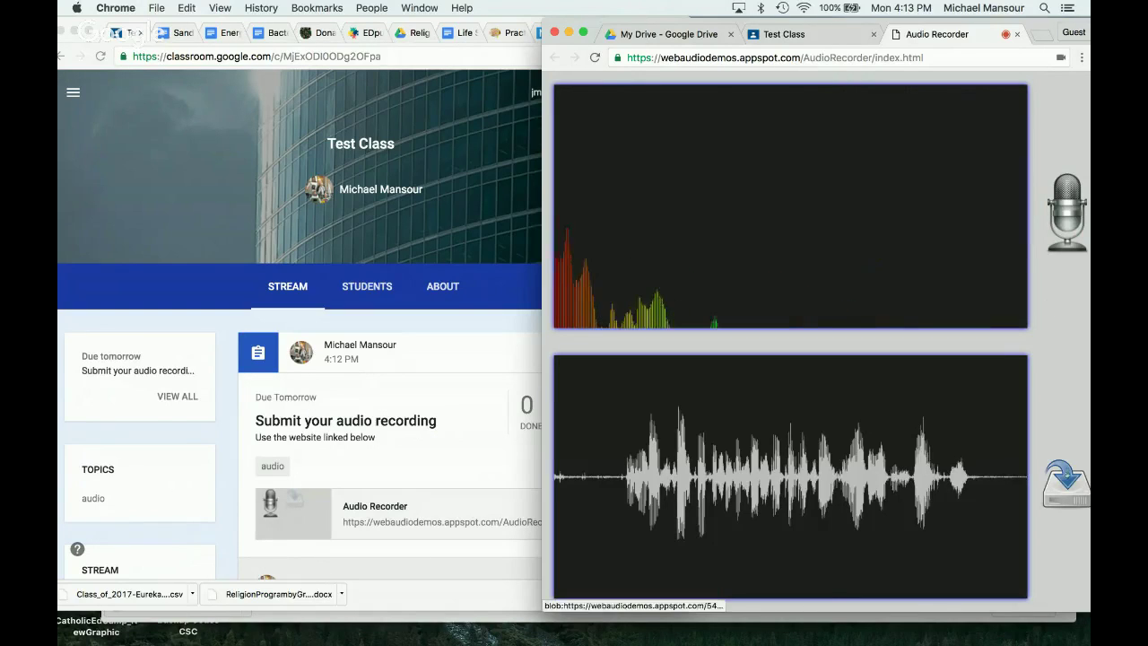
left_click(1066, 484)
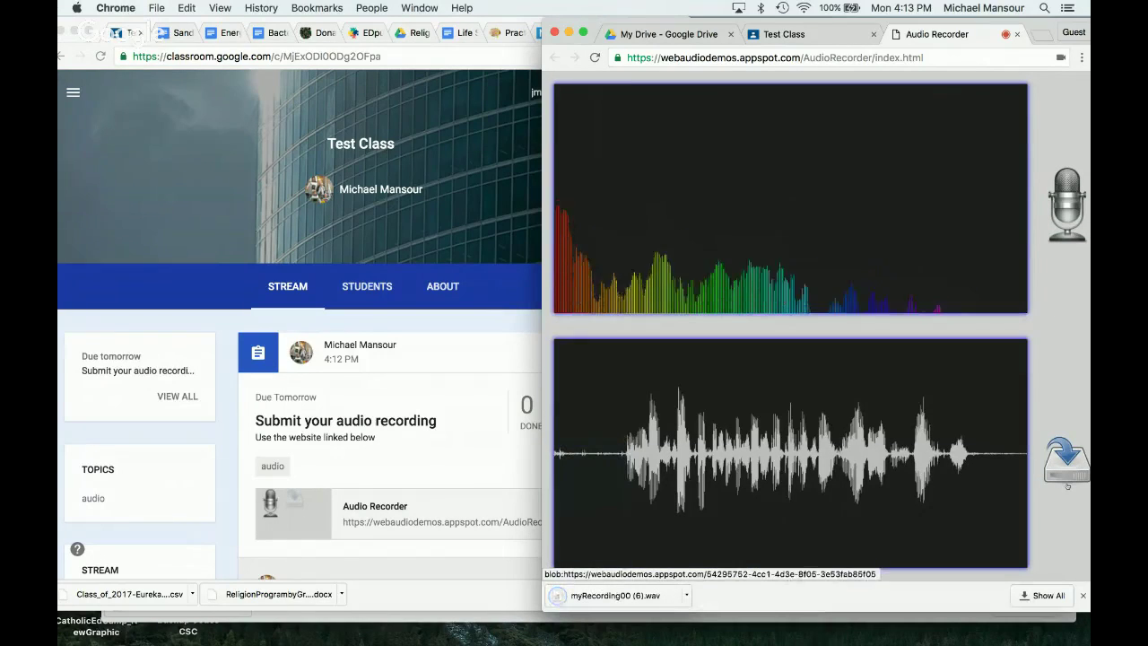
left_click(798, 35)
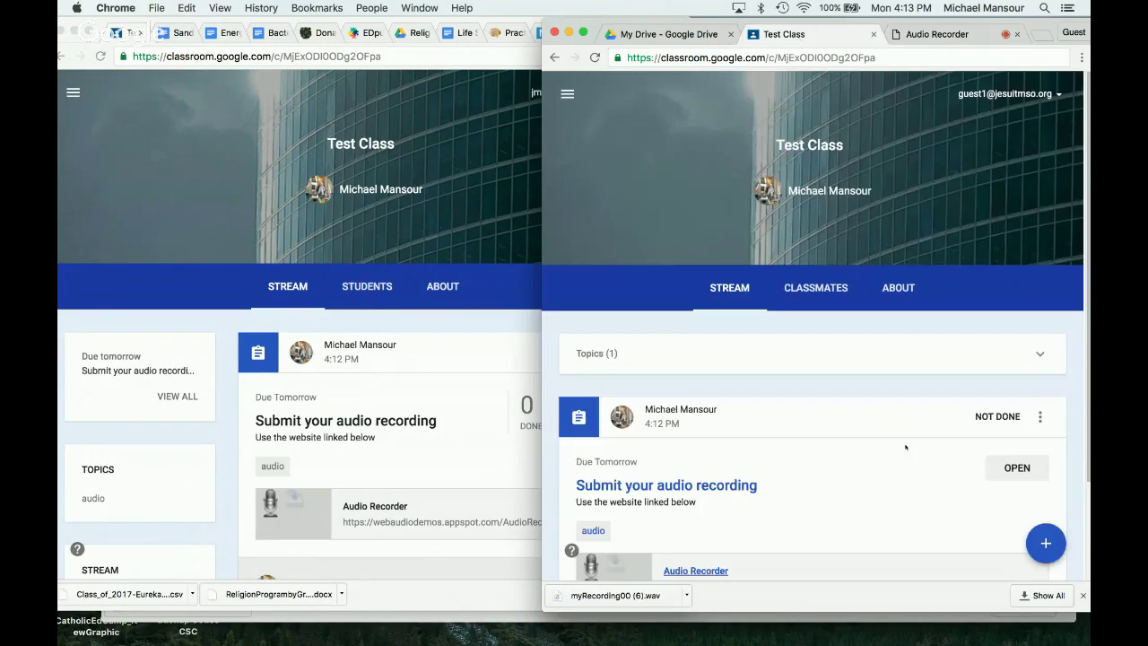
- Upload myRecording00 (6).wav as the student's work on 'Submit your audio recording'
left_click(997, 470)
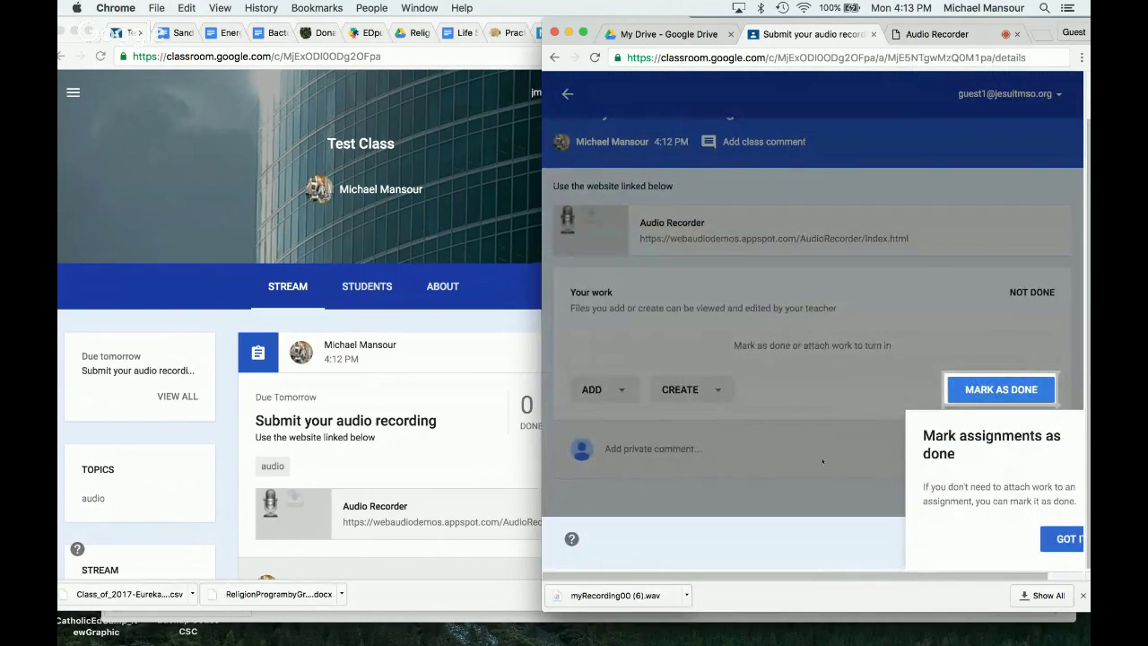
left_click(1064, 545)
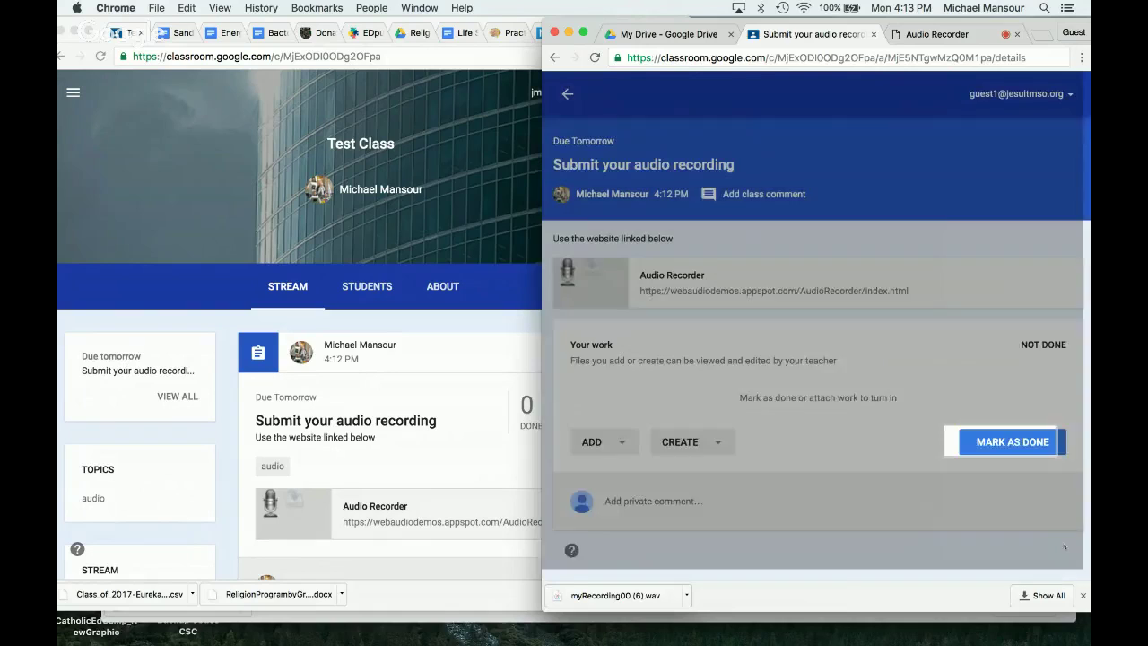
left_click(619, 441)
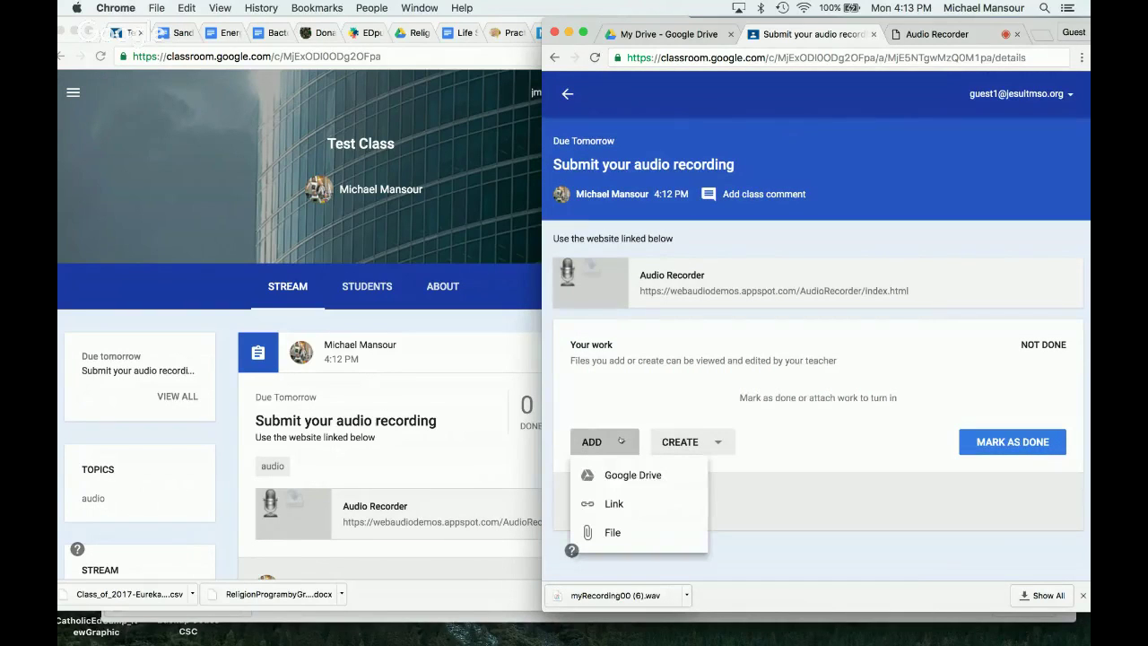
left_click(587, 531)
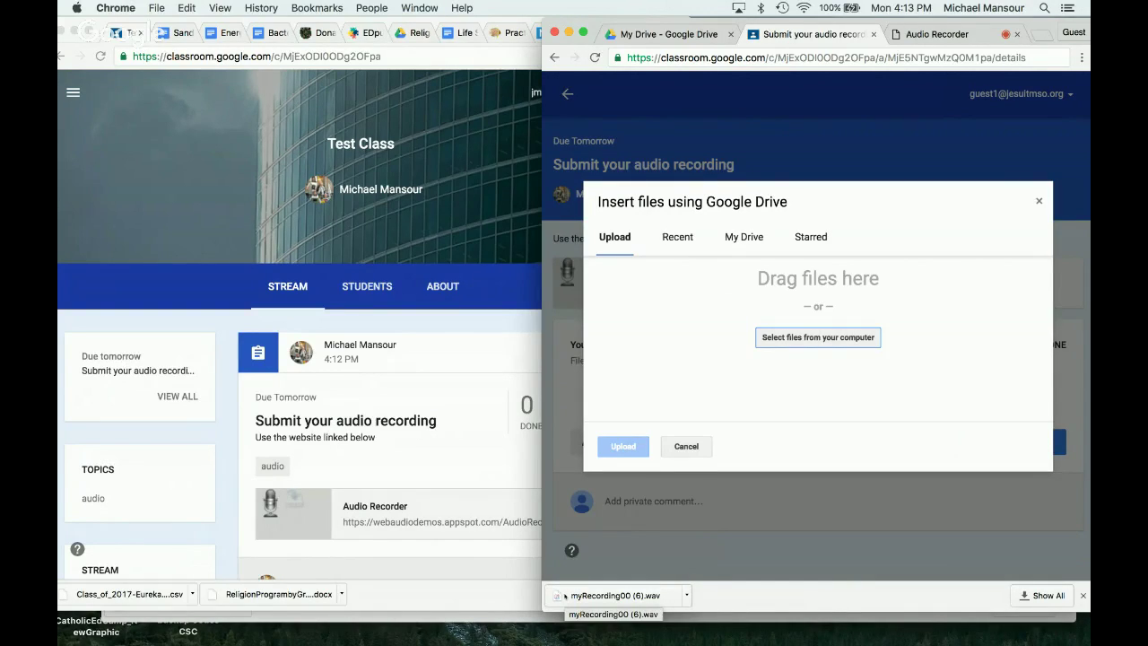
left_click_drag(563, 596, 750, 338)
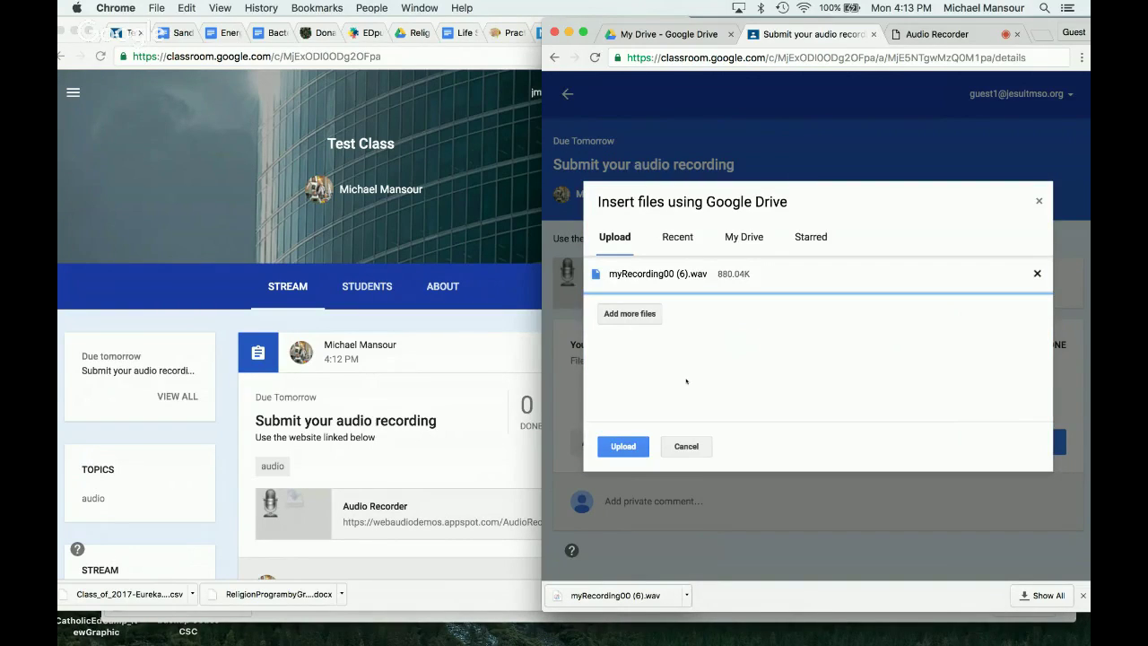
left_click(623, 446)
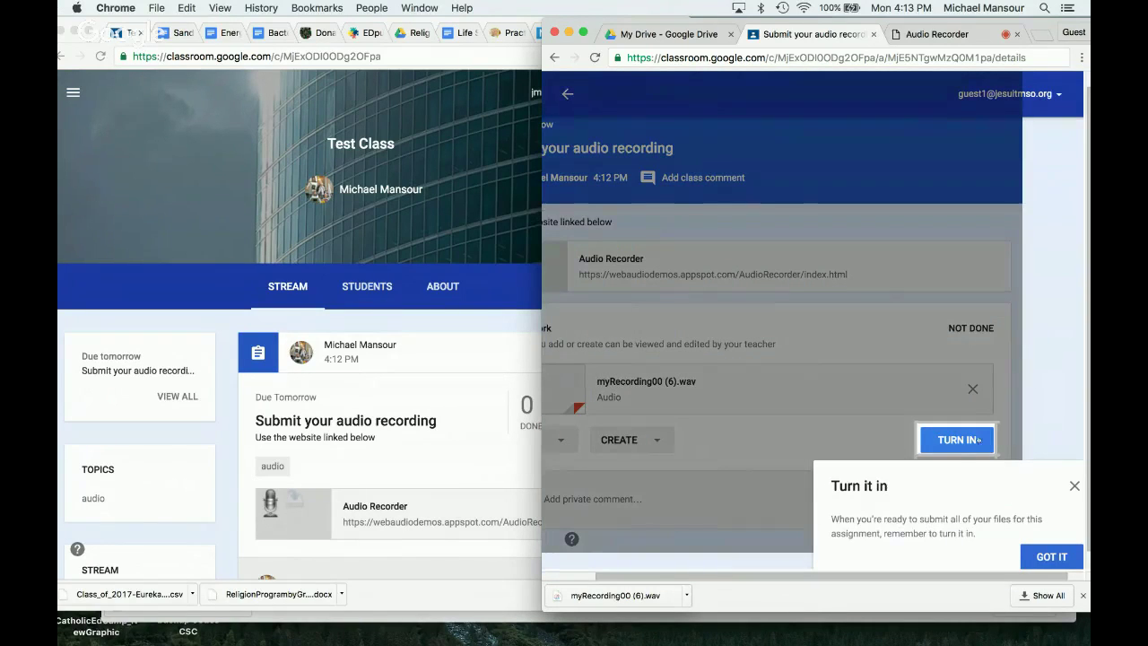
- Turn in the recording, confirm it, and switch to the teacher's Classroom window
left_click(1045, 556)
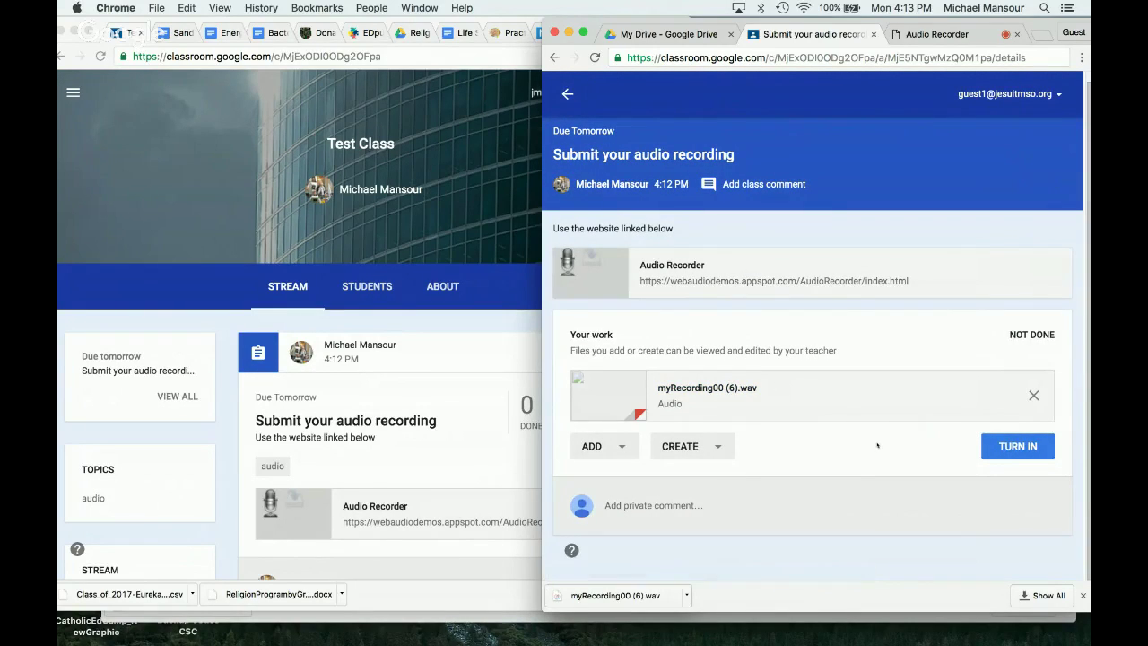
left_click(1007, 450)
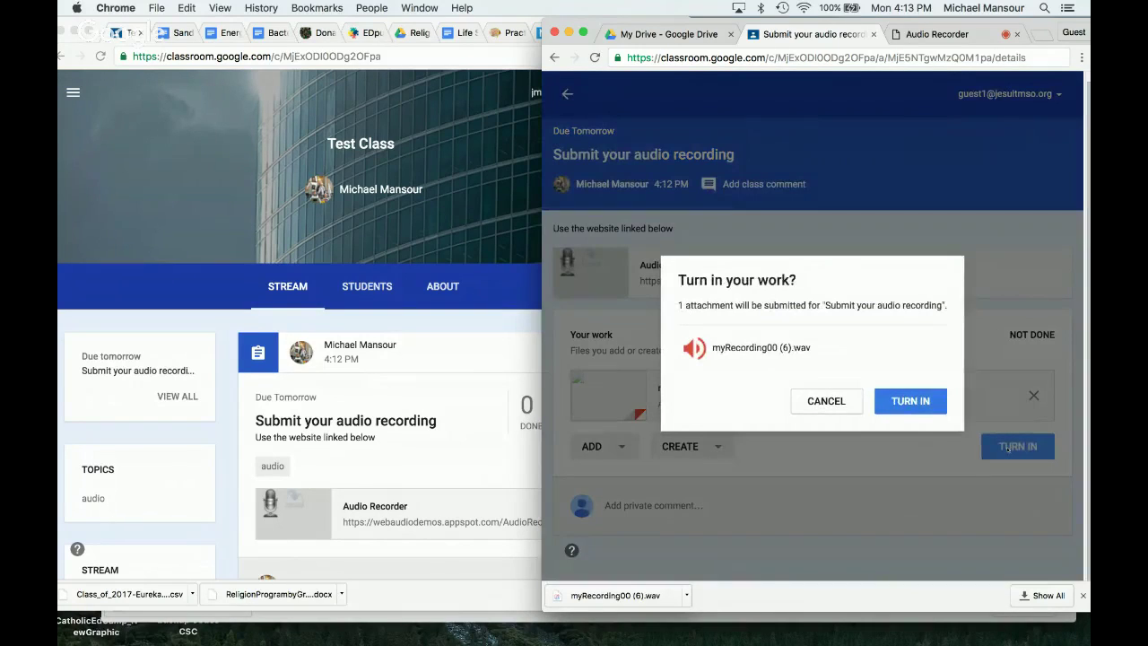
left_click(915, 404)
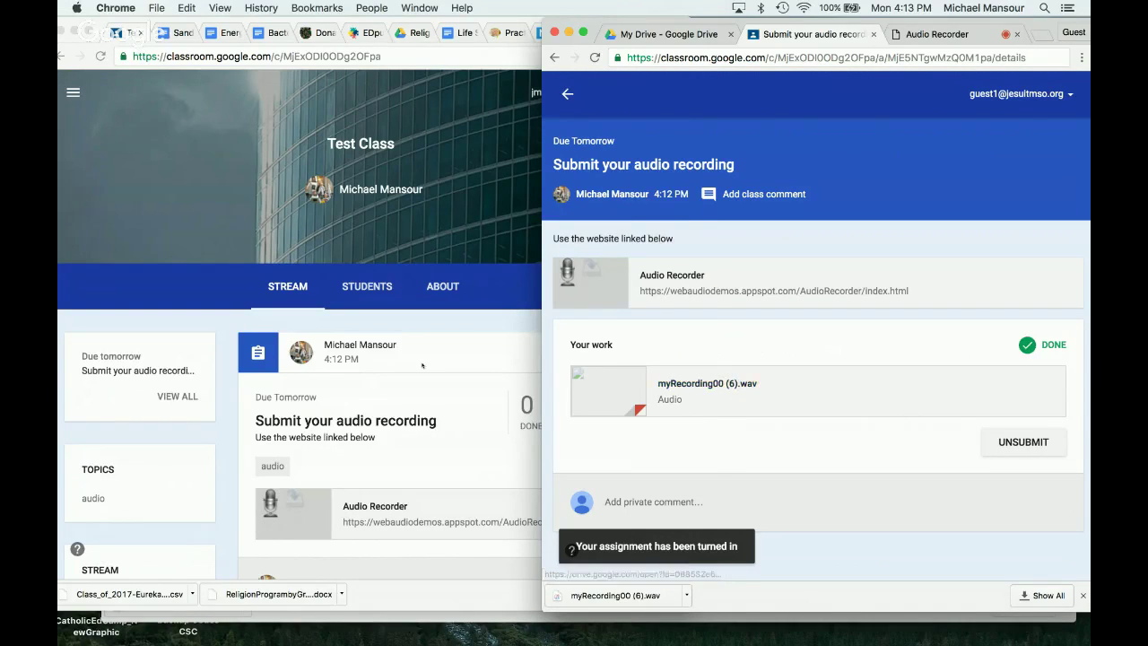
left_click(441, 433)
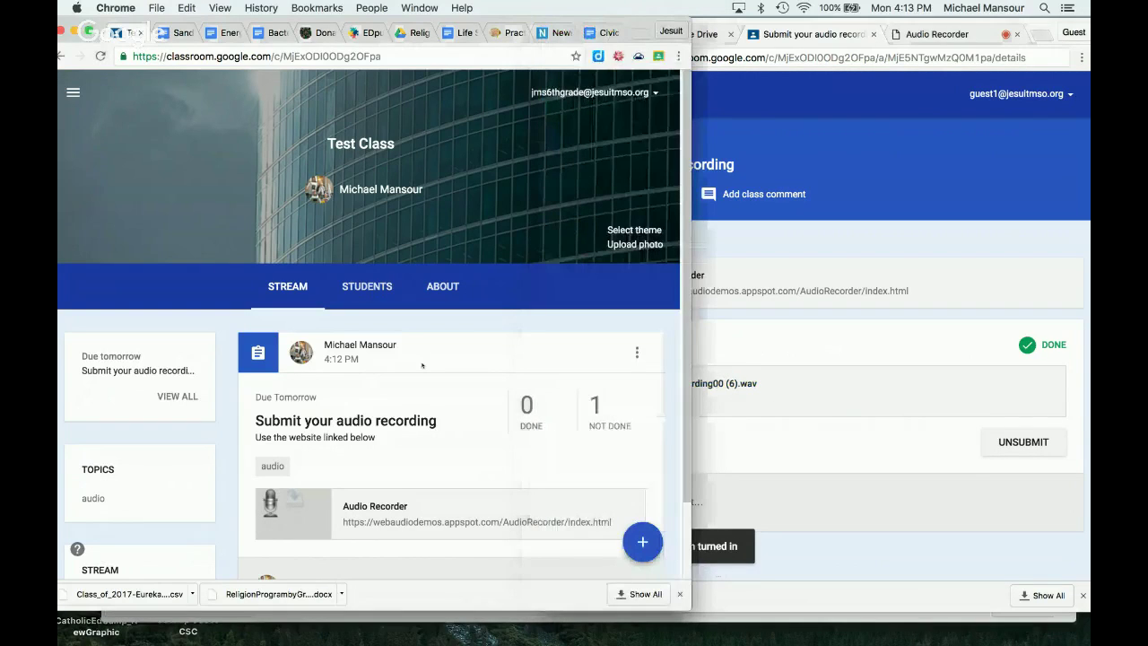
- From Student Work, open Guest 1's turned-in myRecording00 (6).wav in a new Drive window
left_click(414, 425)
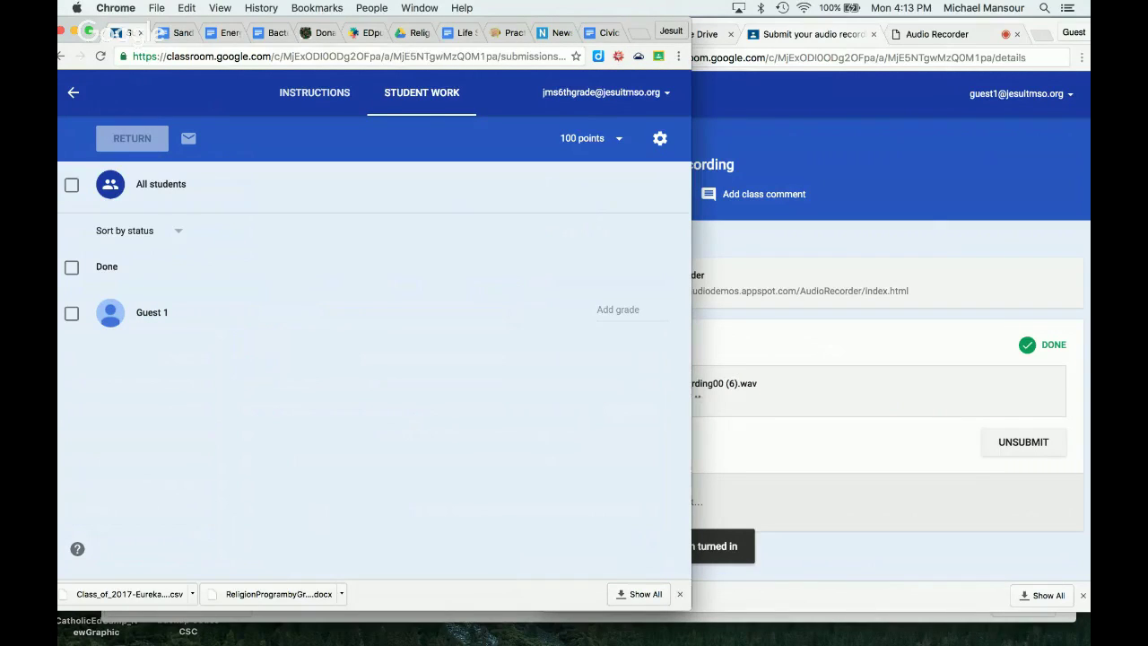
left_click_drag(691, 359, 914, 359)
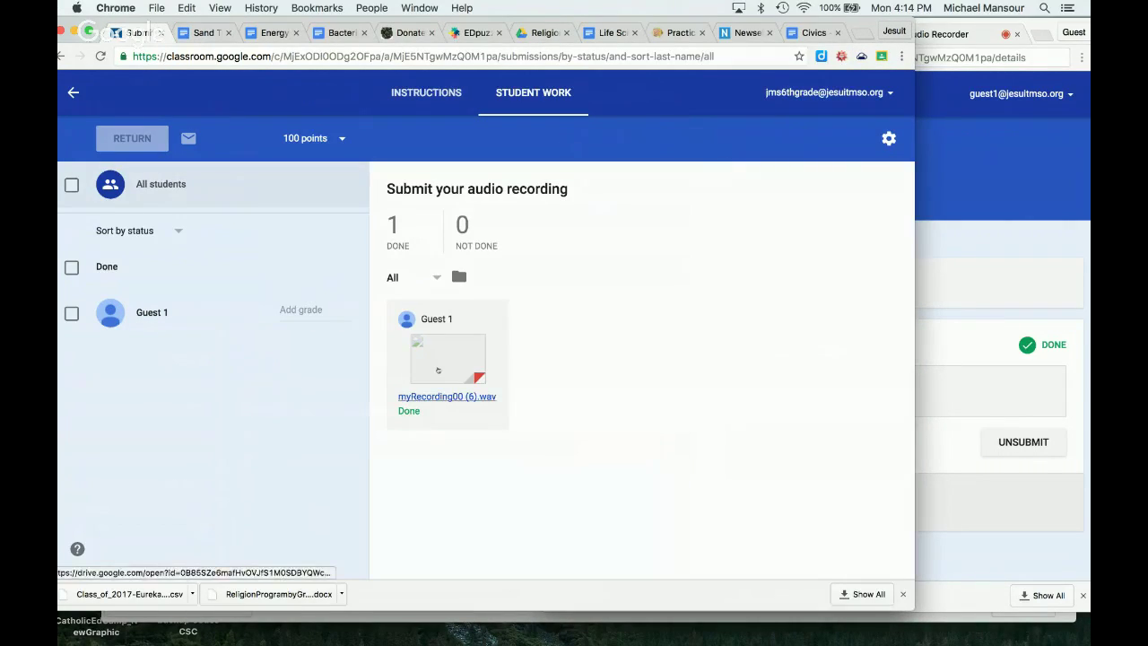
left_click(438, 370)
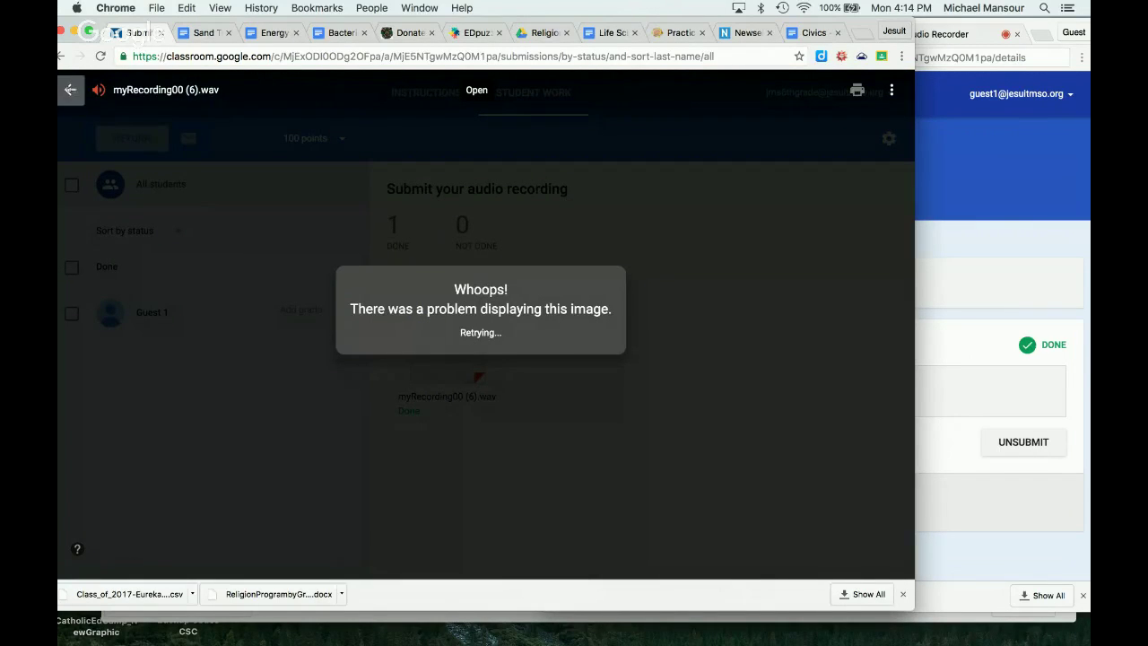
left_click(71, 90)
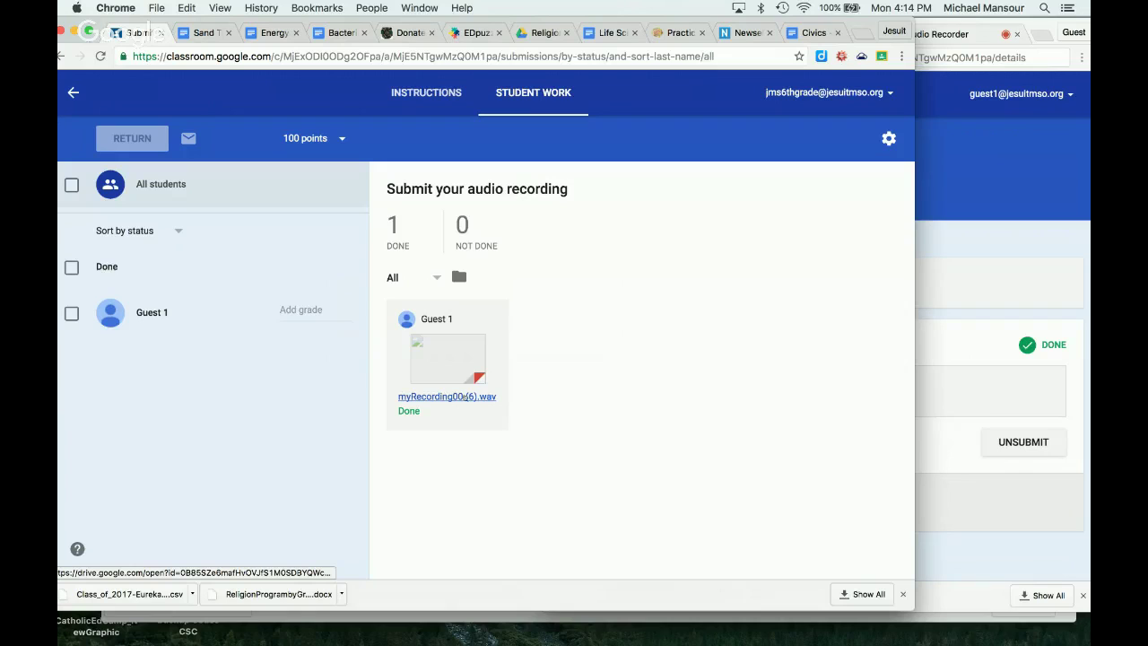
left_click(464, 396)
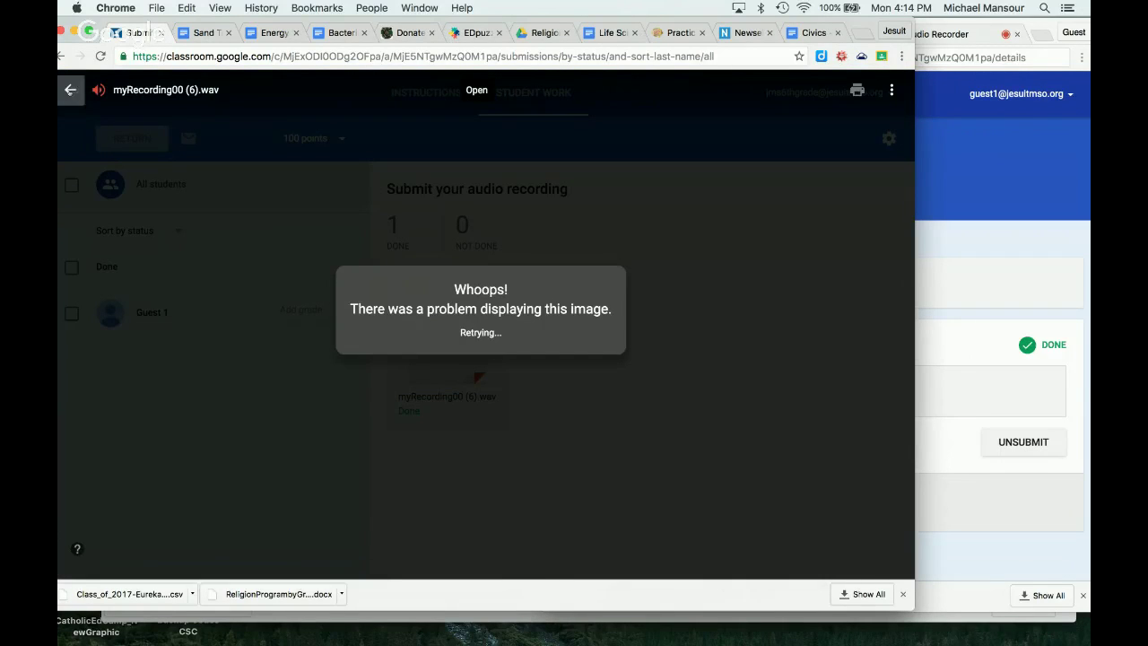
left_click(71, 90)
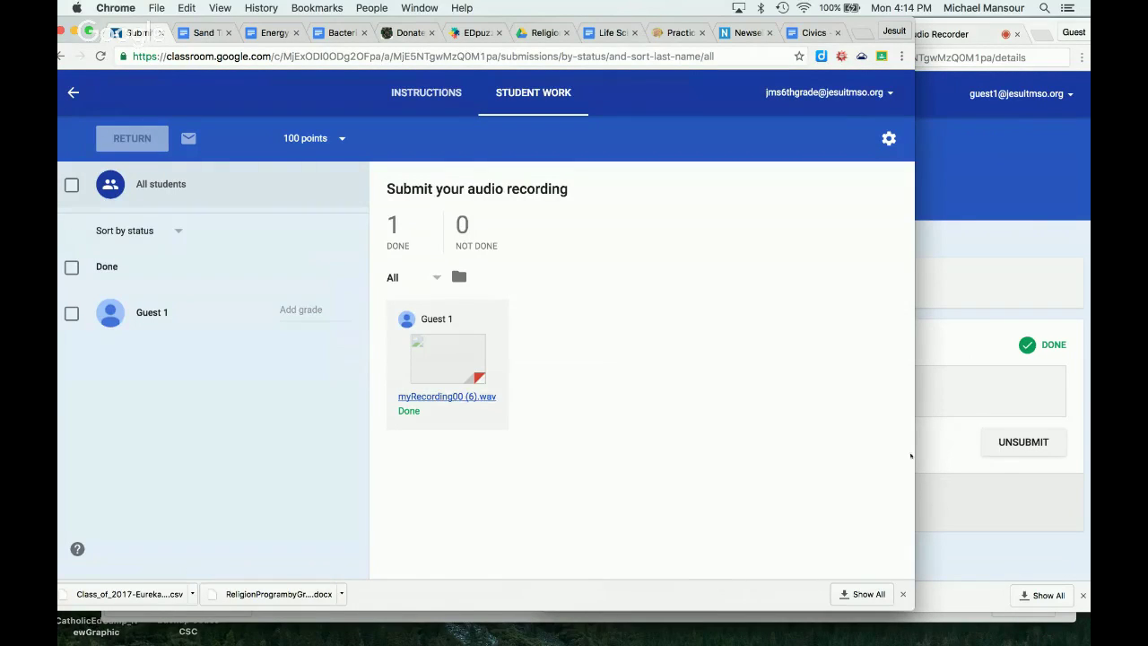
left_click_drag(914, 448, 1014, 452)
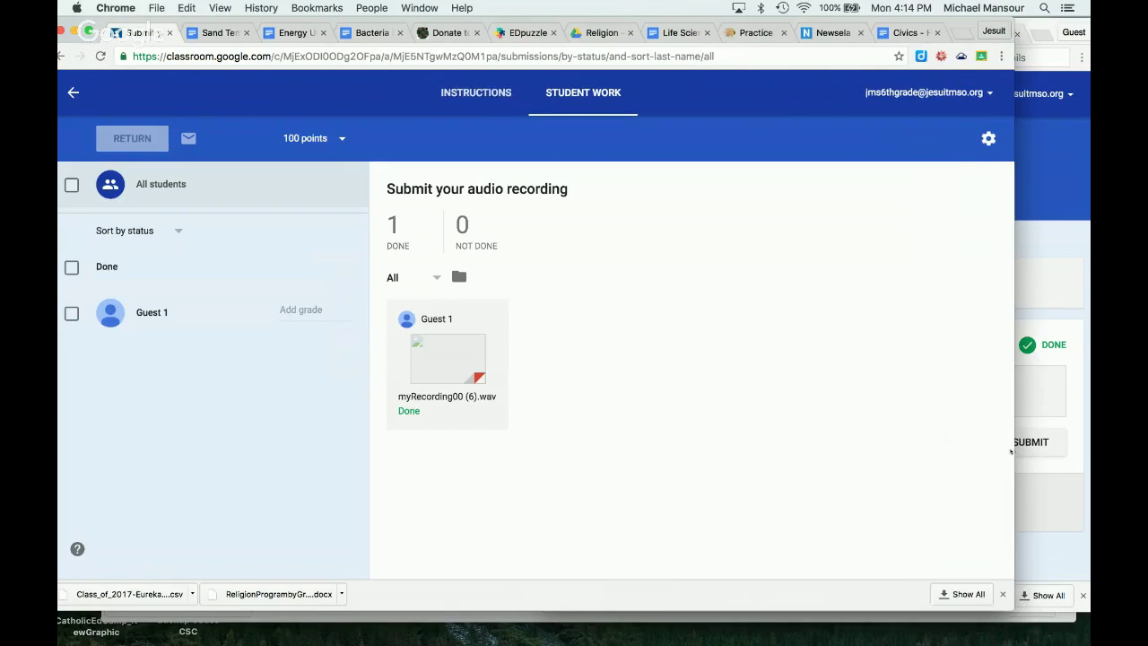
left_click(455, 358)
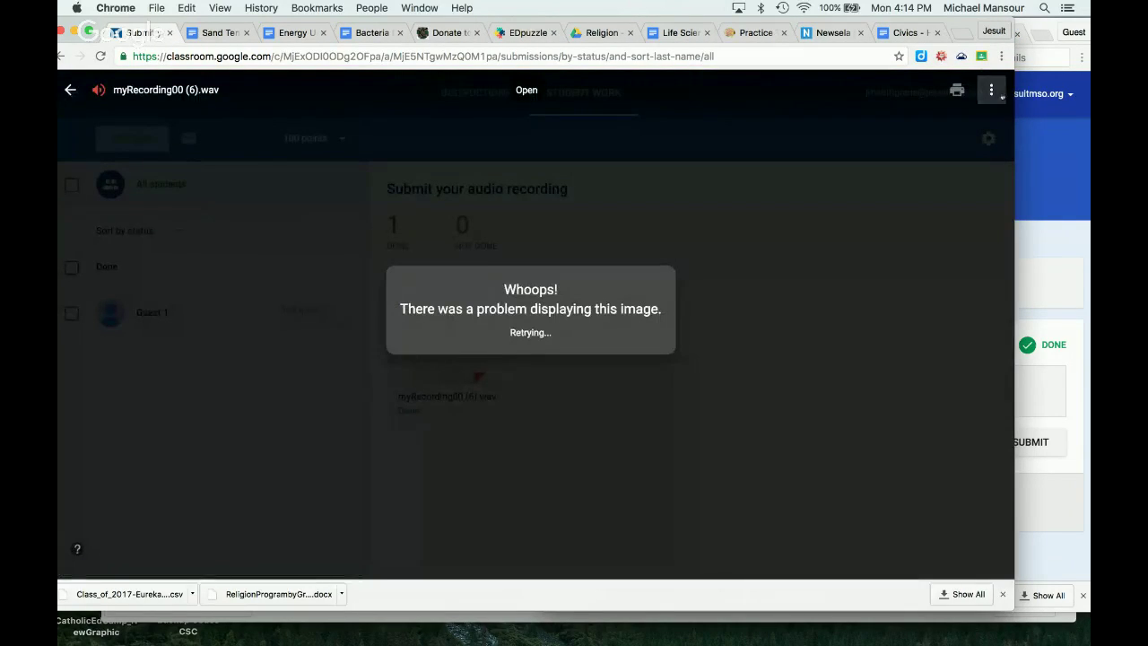
left_click(992, 91)
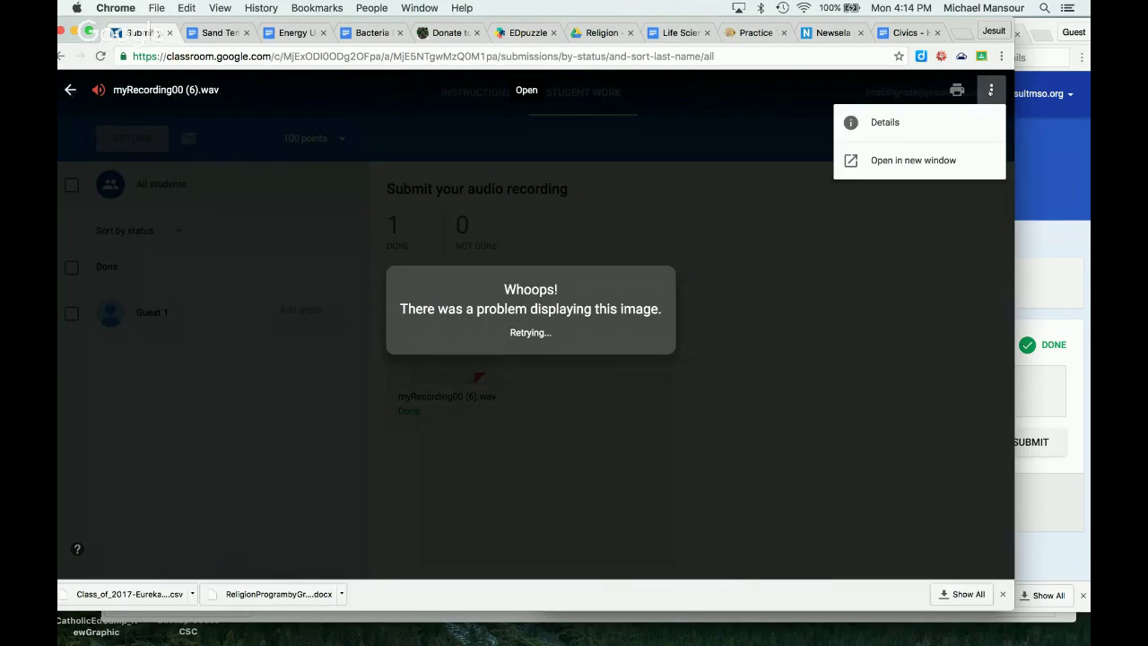
left_click(924, 156)
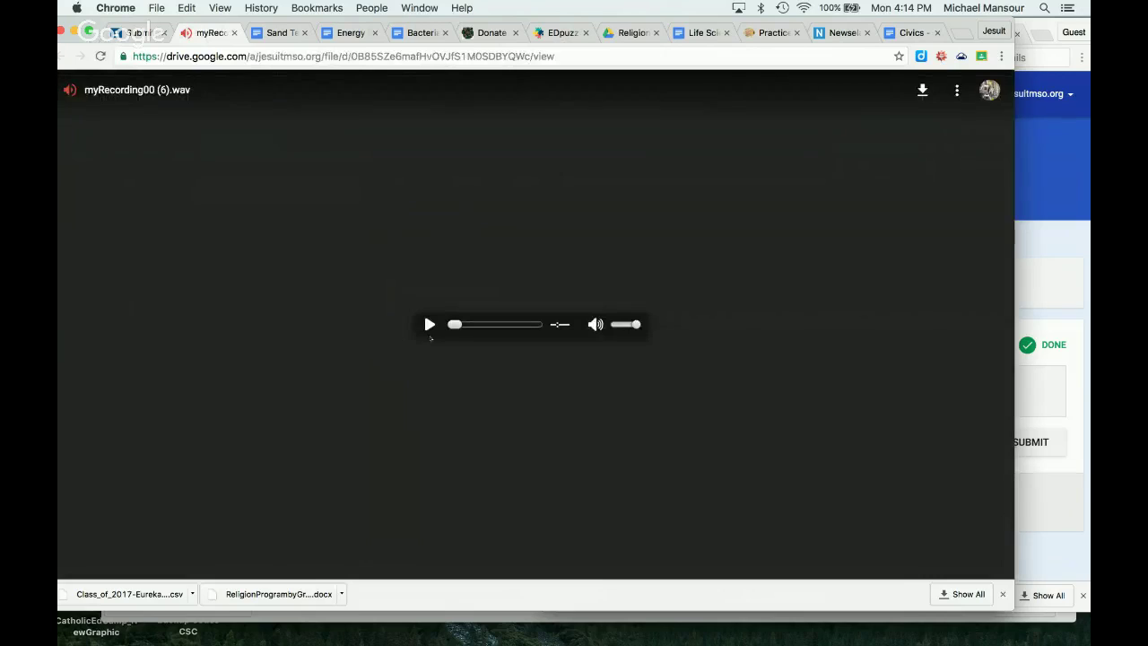
- Play the 0:05 myRecording00 (6).wav in Drive, then return to the Classroom Student Work tab
left_click(429, 325)
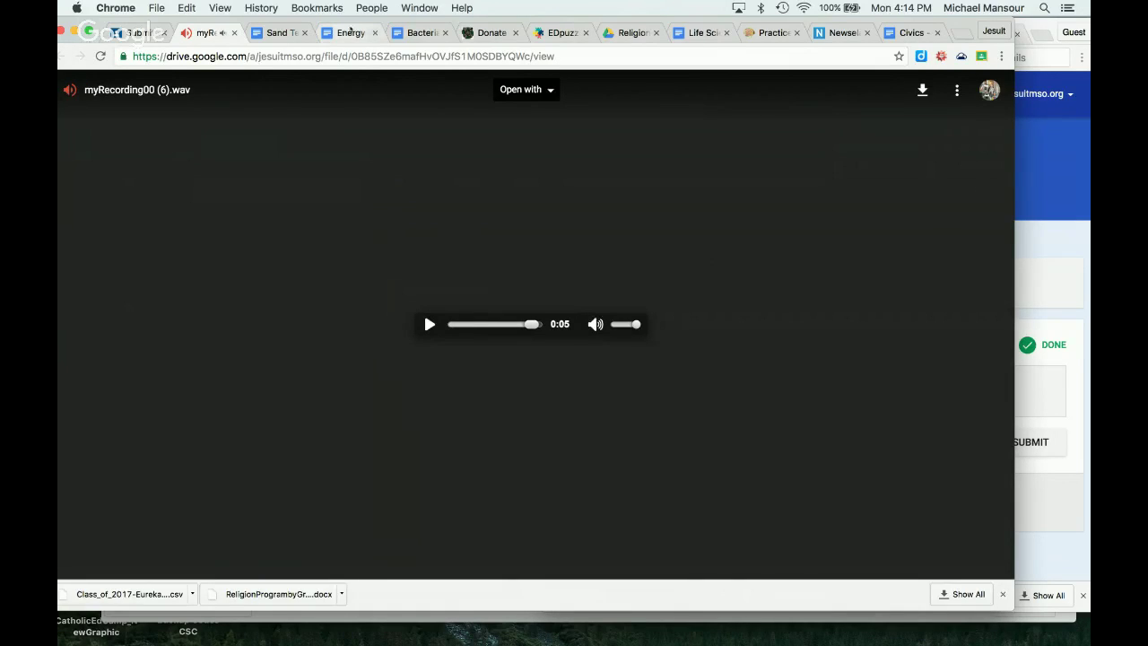
left_click(137, 33)
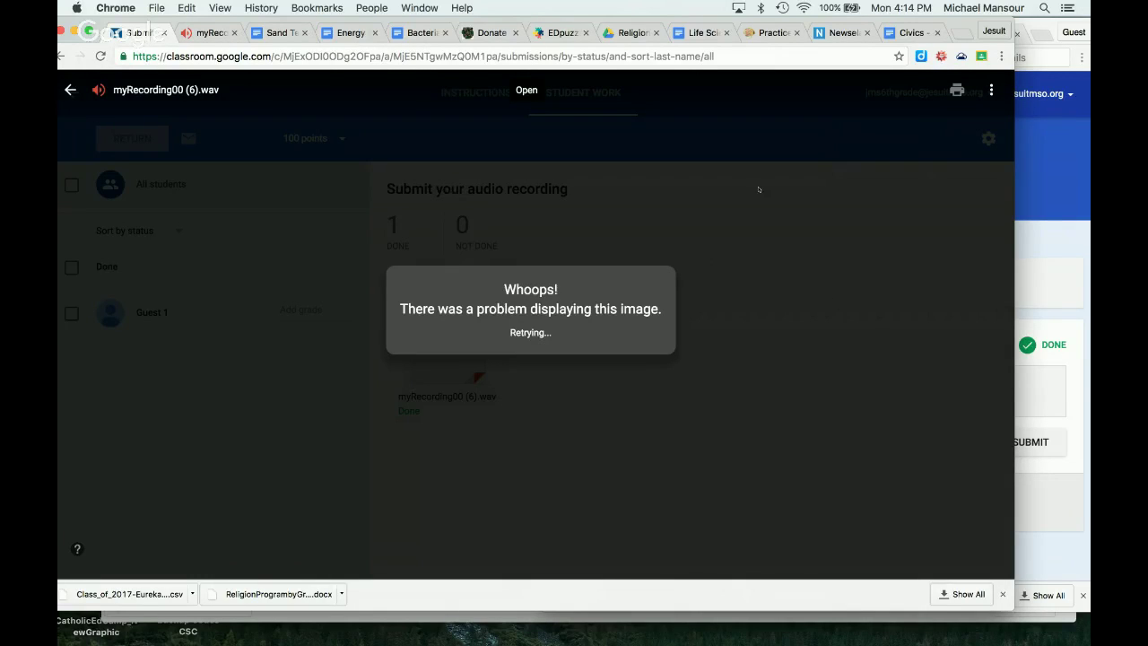
- Close the file preview and change the assignment's point value to 10
left_click(992, 90)
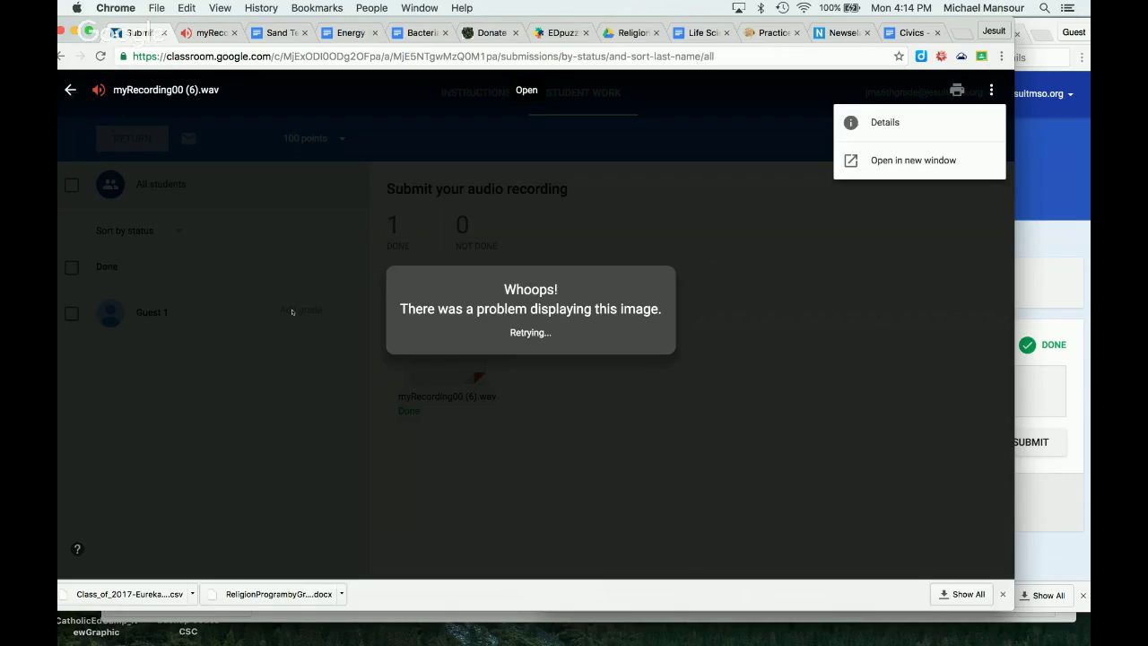
left_click(70, 89)
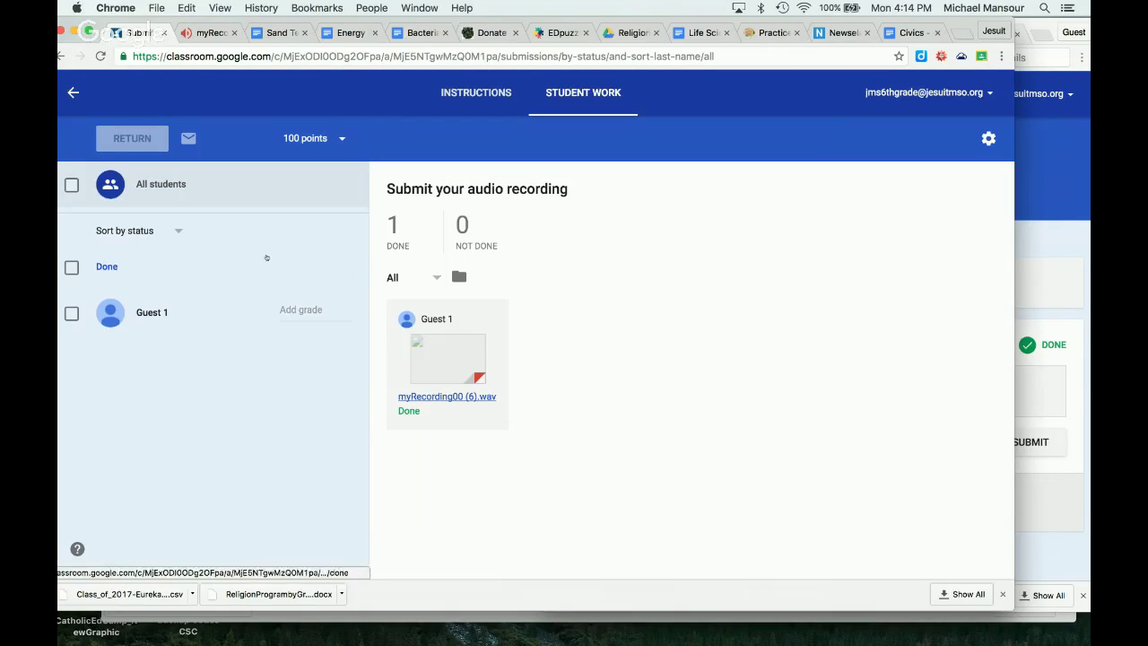
left_click(304, 138)
type("10")
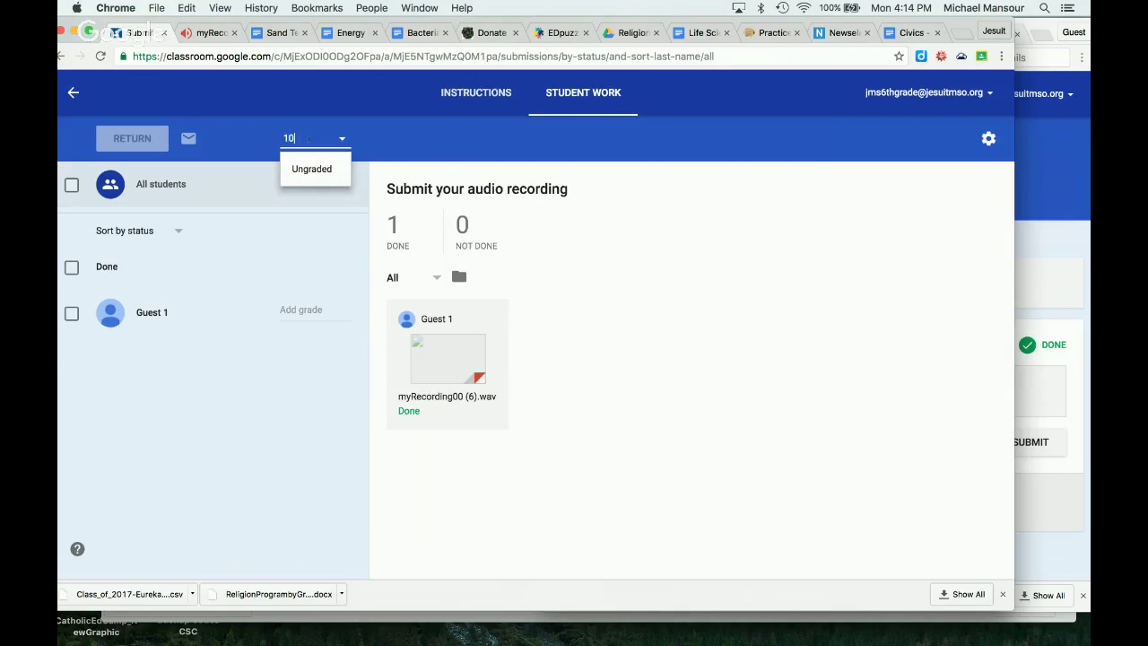
left_click(312, 386)
key("Return")
- Grade Guest 1's recording 10/10 and go back to the Test Class stream
left_click(301, 309)
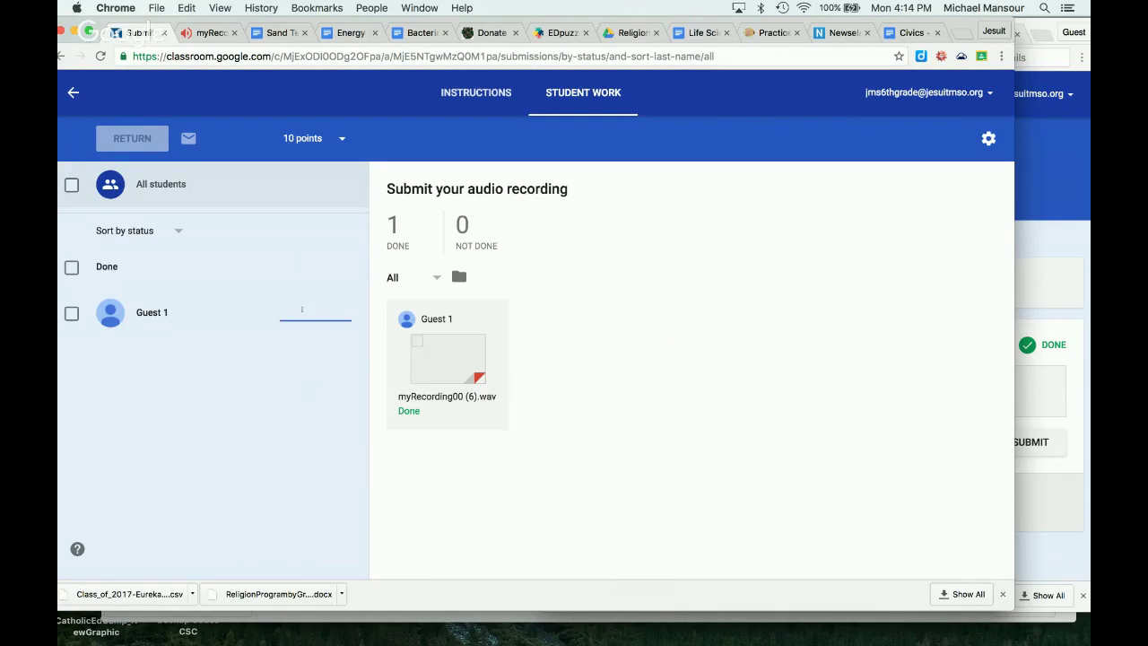
type("10")
left_click(287, 438)
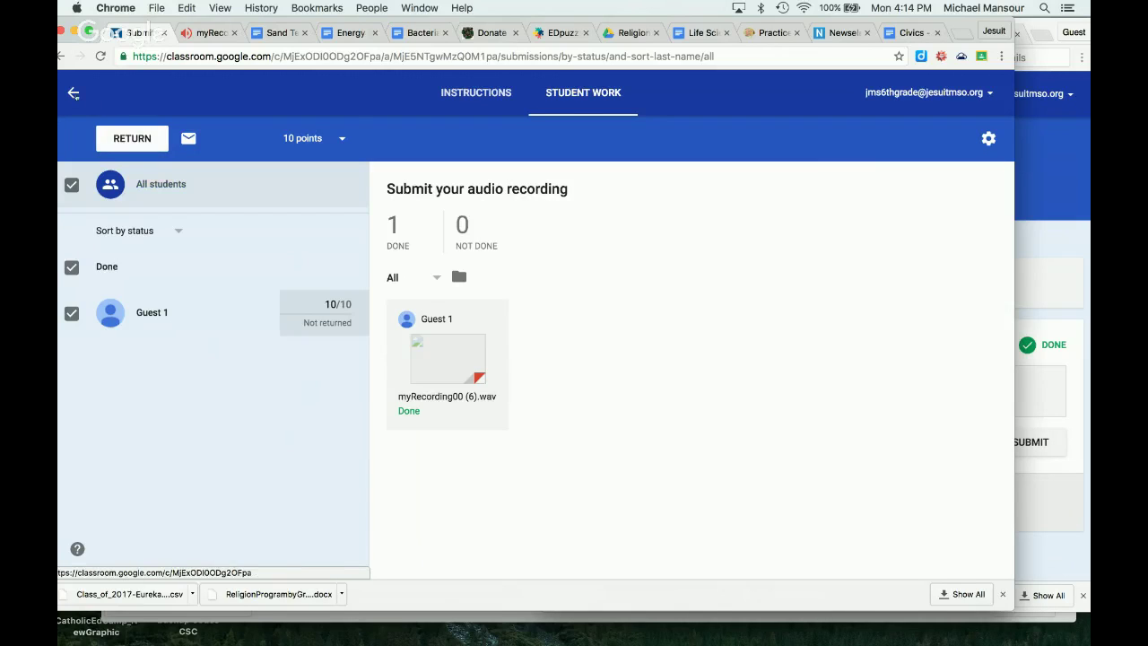
left_click(73, 93)
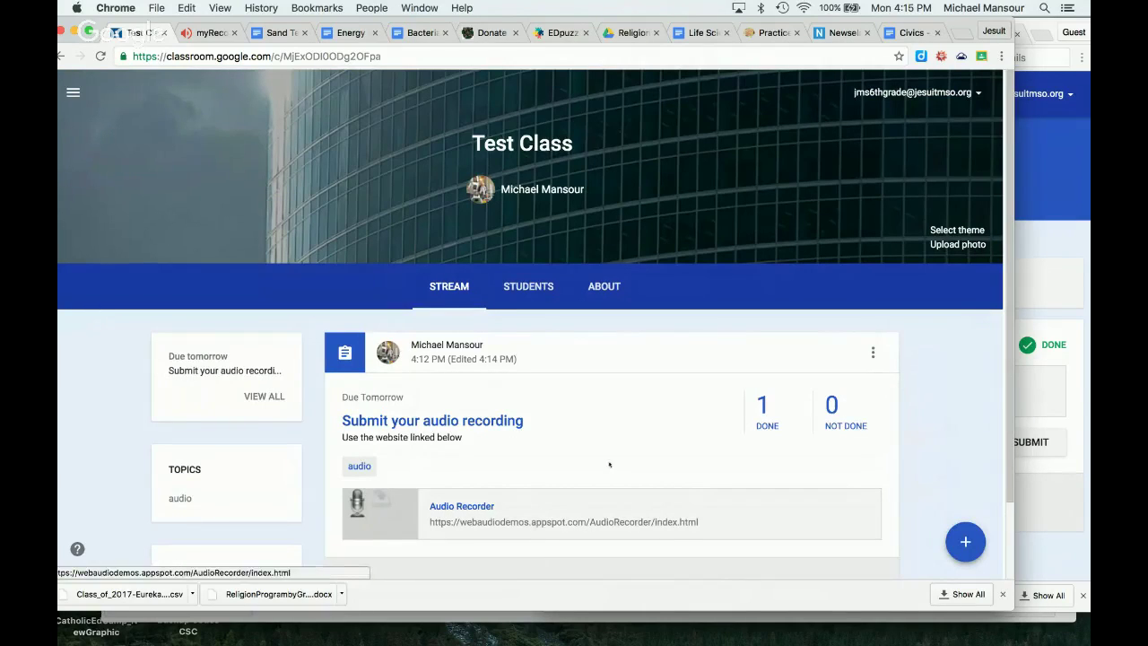
- Record a new voice clip in WebAudio Recorder, save it as myRecording00 (7).wav, and return to the assignment
left_click(1082, 434)
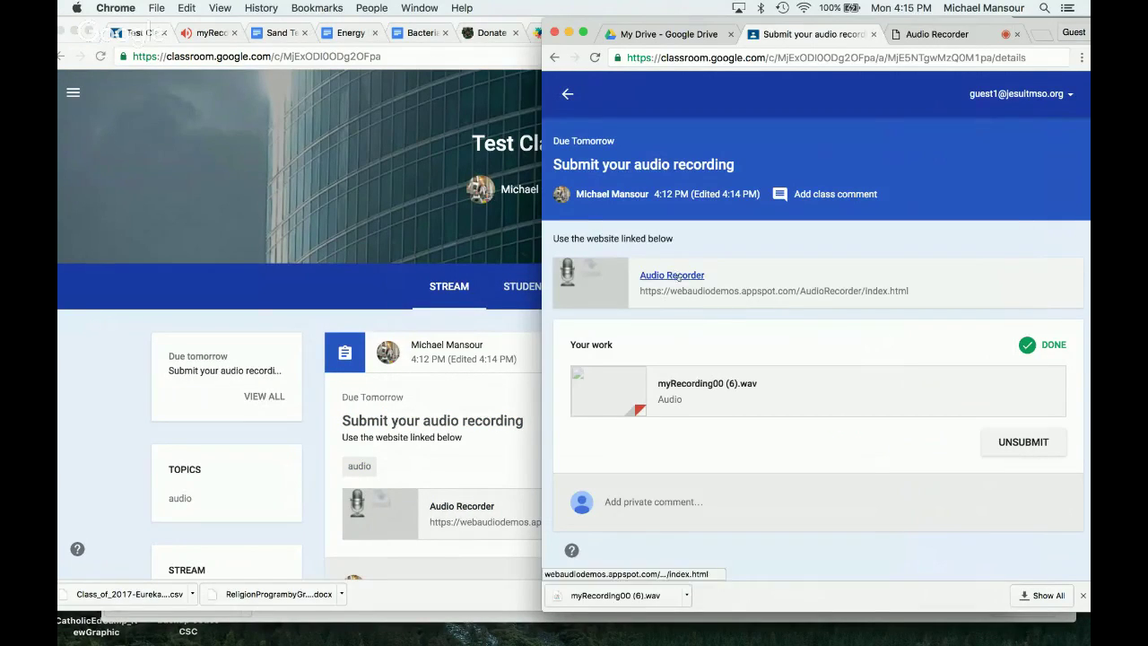
left_click(644, 276)
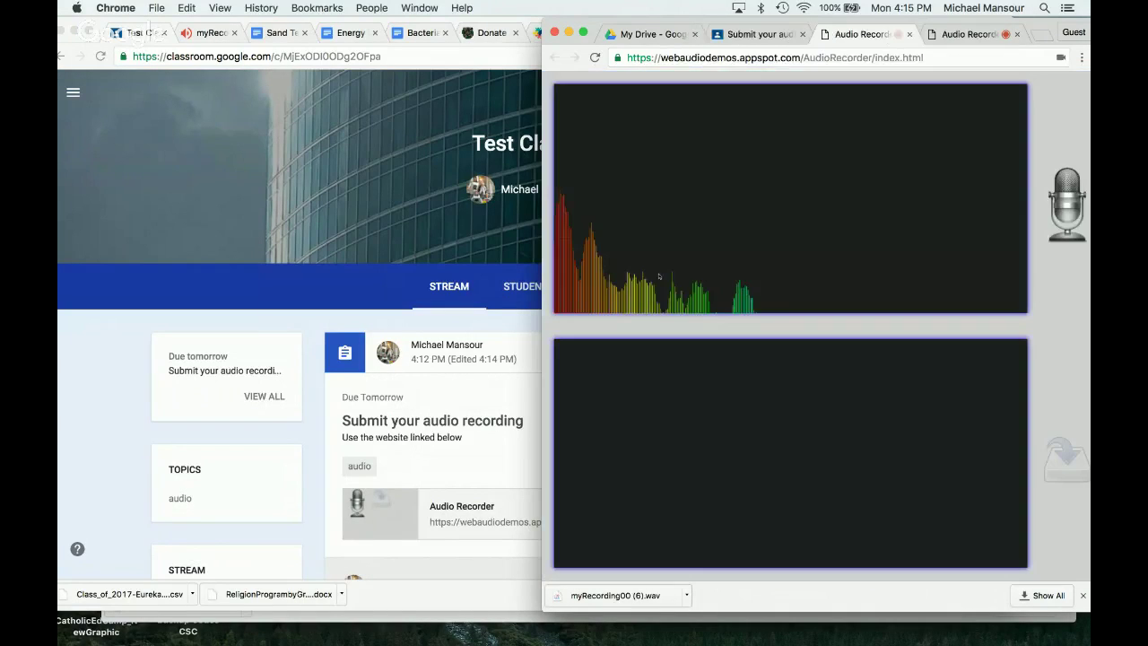
left_click(1067, 205)
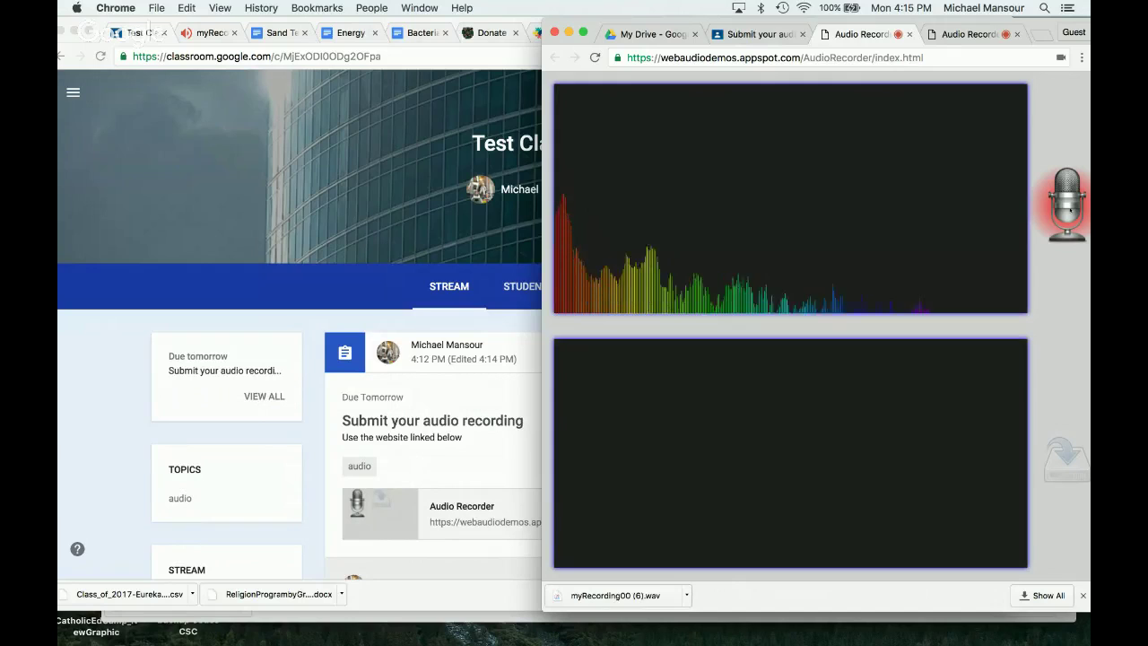
left_click(1069, 208)
left_click(1058, 464)
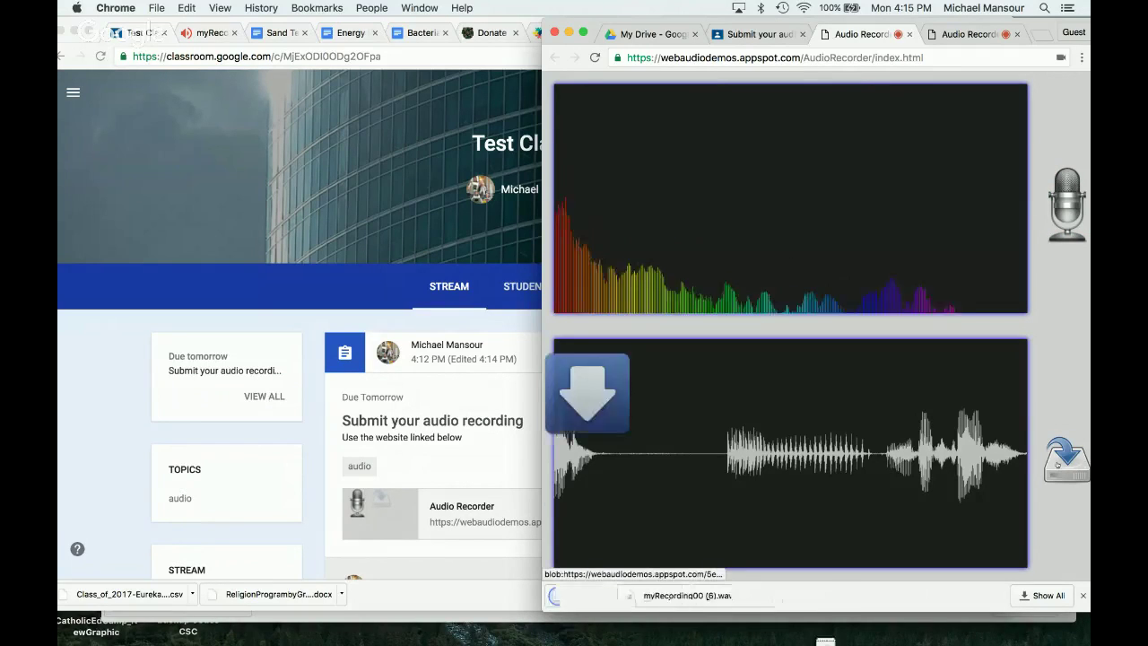
left_click(752, 36)
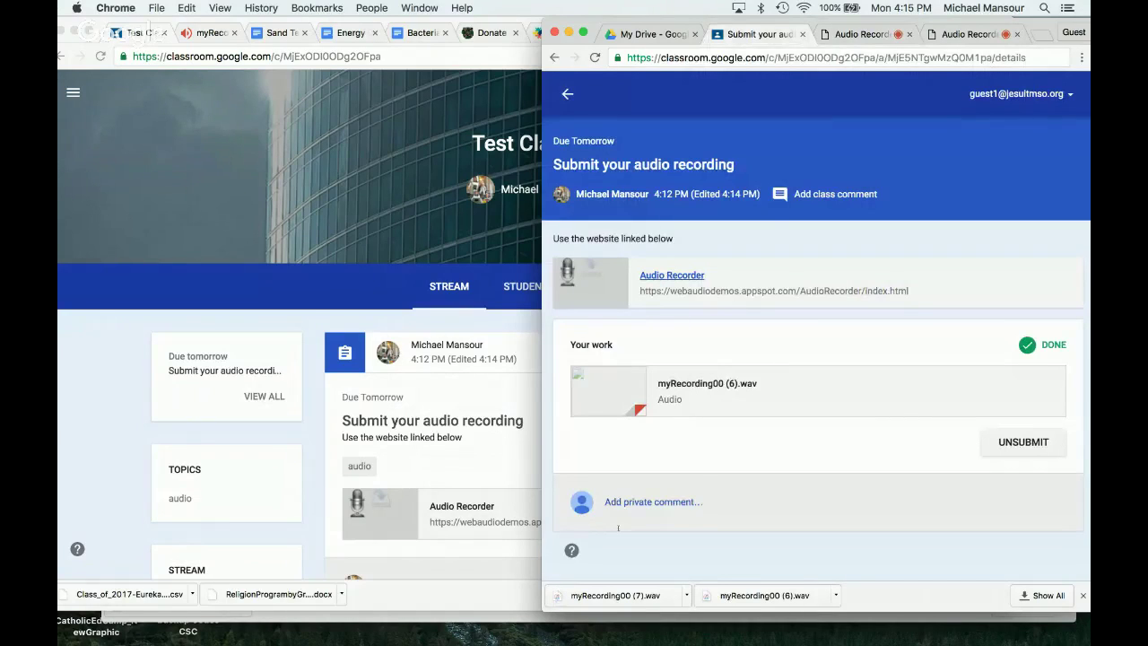
- Unsubmit the assignment, remove the old recording, and upload myRecording00 (7).wav instead
left_click(1023, 441)
left_click(928, 357)
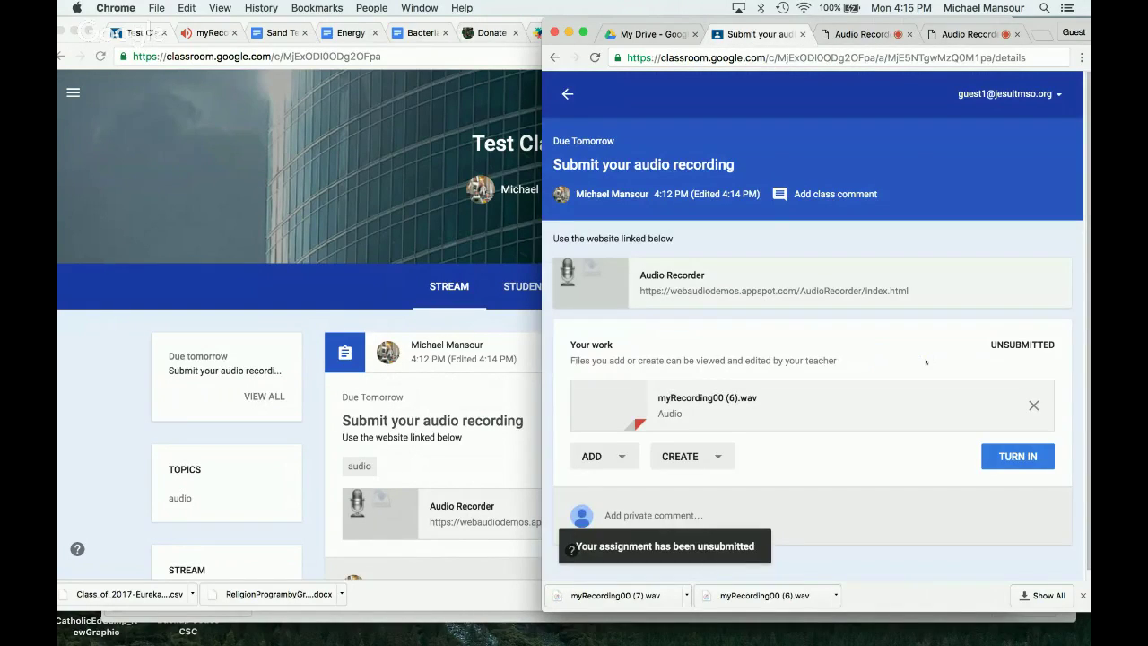
left_click(1033, 404)
left_click(618, 441)
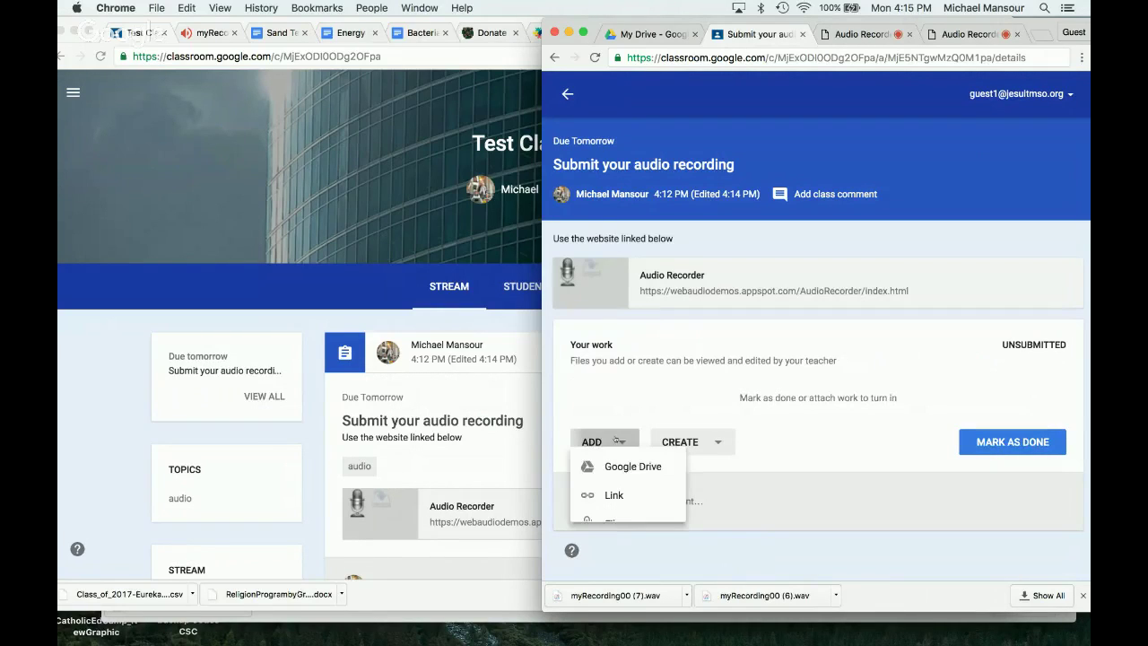
left_click(616, 523)
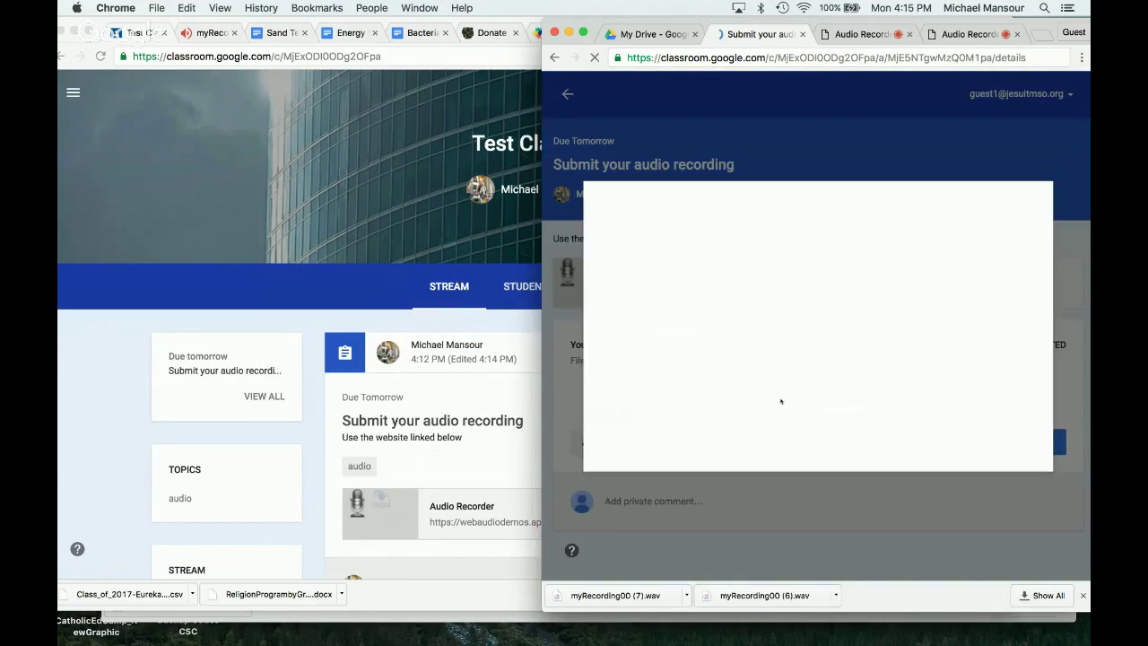
left_click_drag(585, 595, 755, 364)
left_click(625, 445)
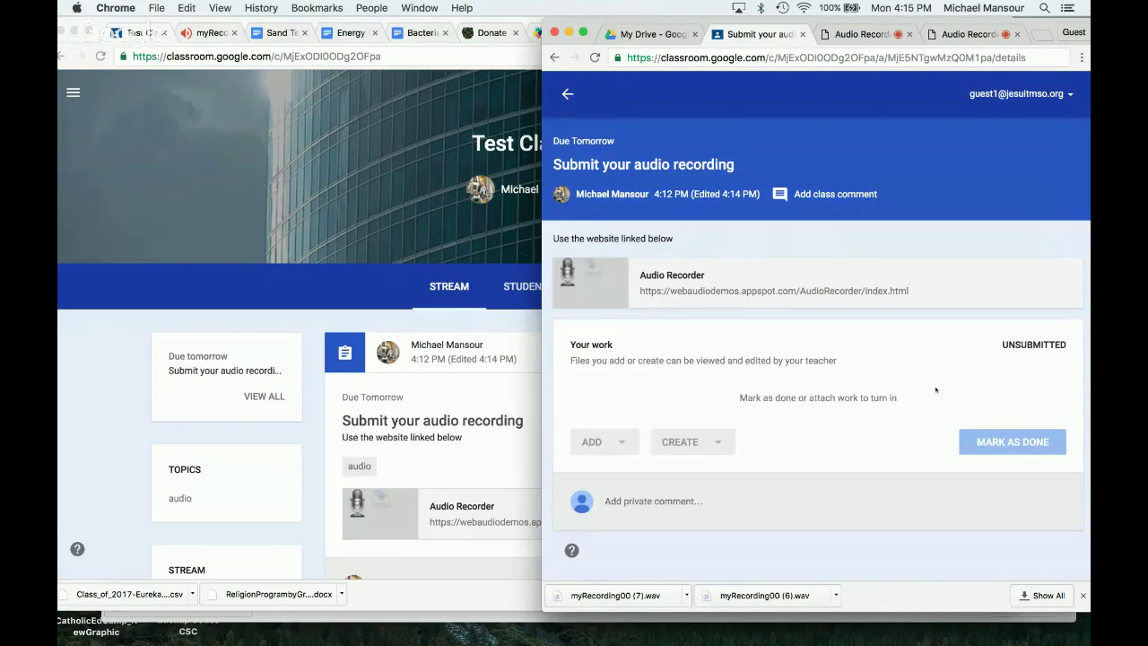
- Turn the assignment back in with the new recording
left_click(986, 450)
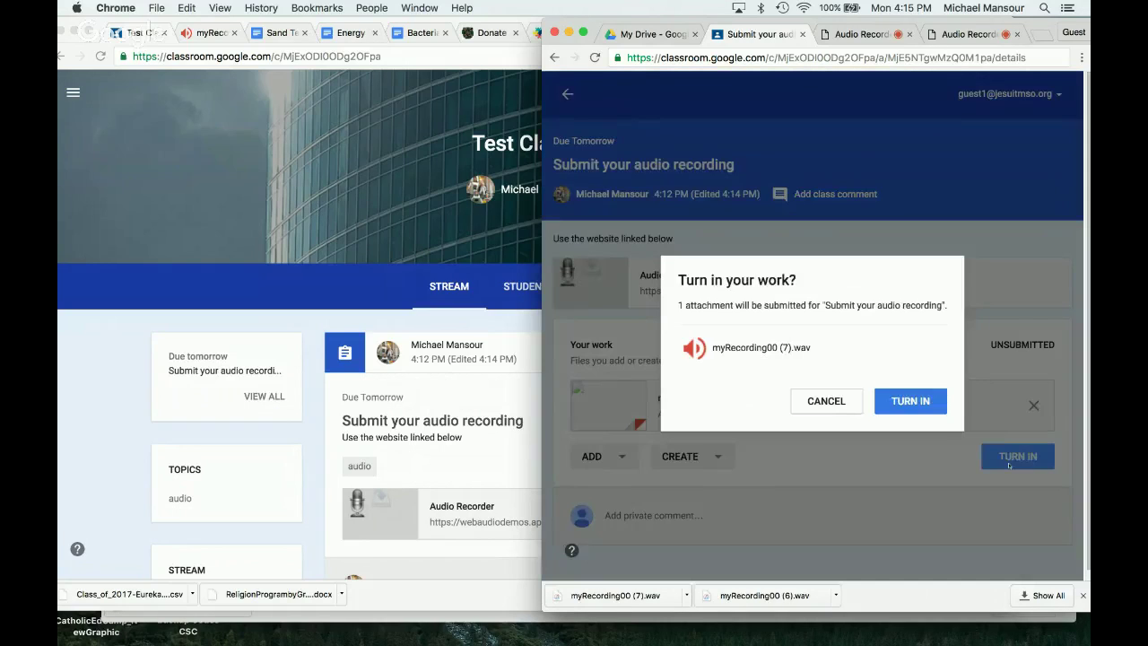
left_click(910, 401)
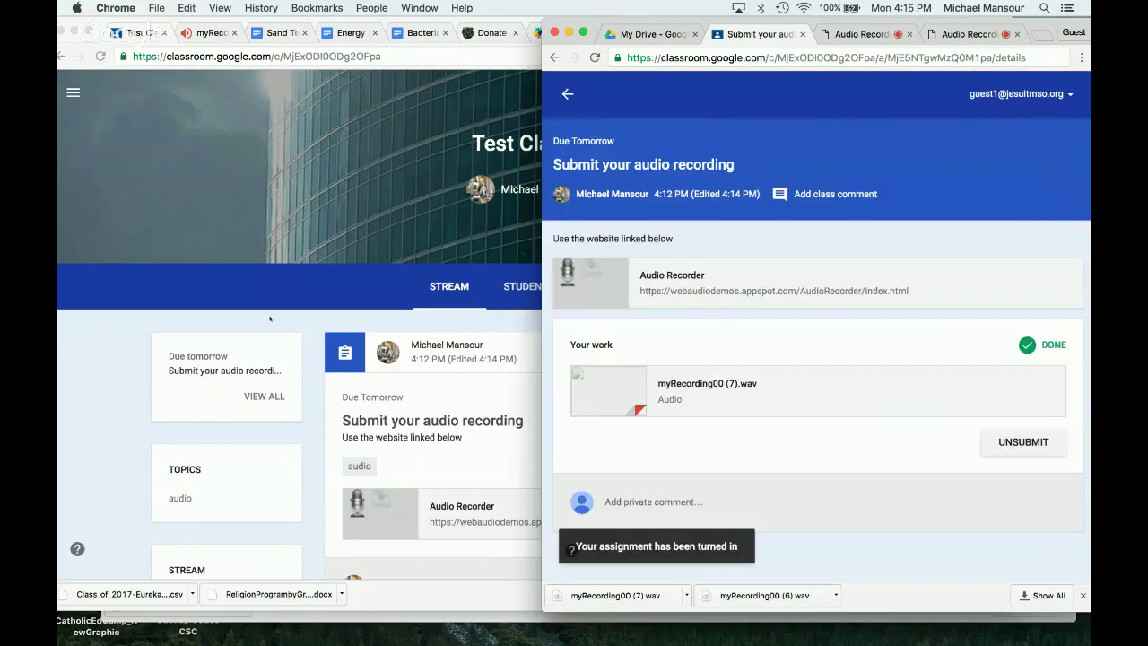
left_click(255, 291)
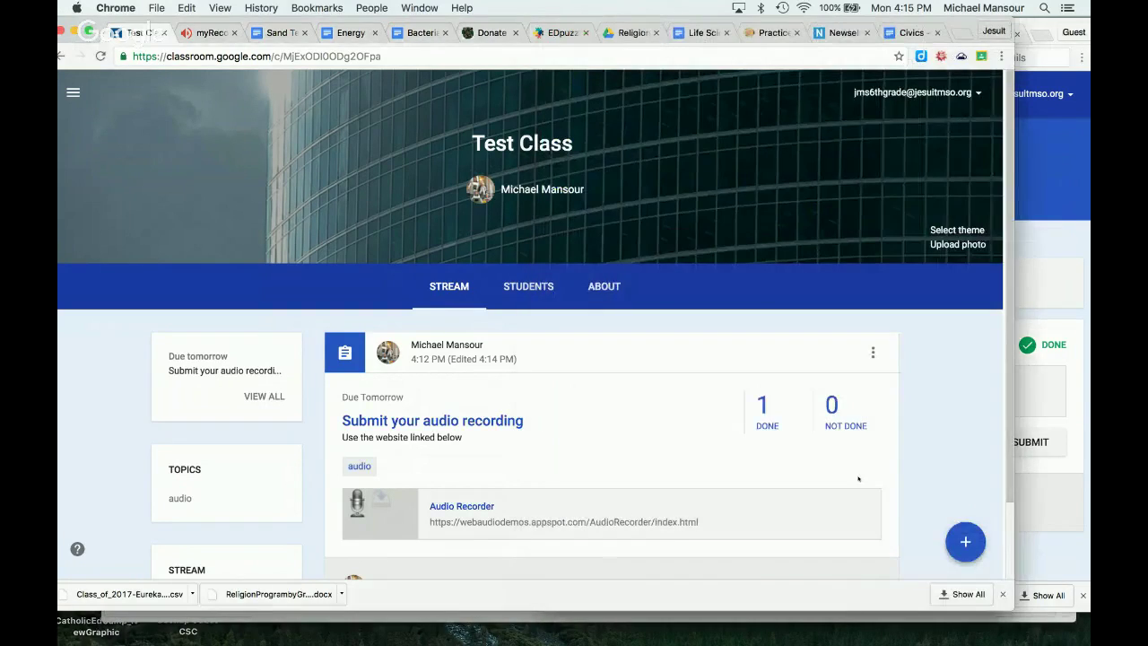
- Open Guest 1's resubmitted myRecording00 (7).wav from Student Work in Drive and play it
left_click(495, 420)
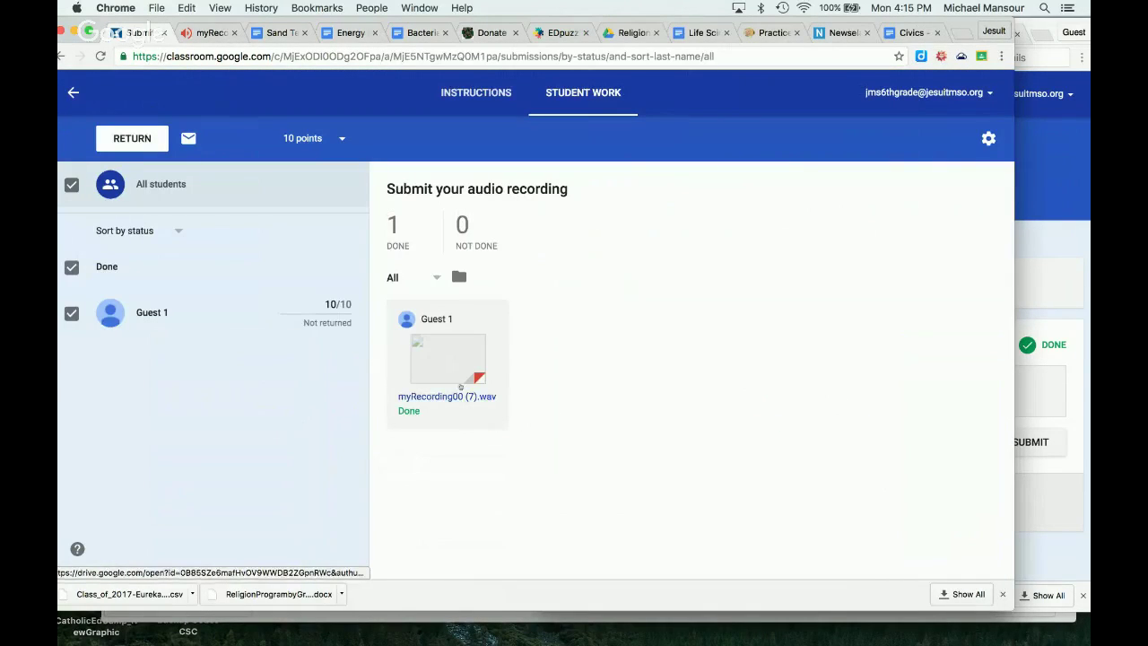
left_click(465, 396)
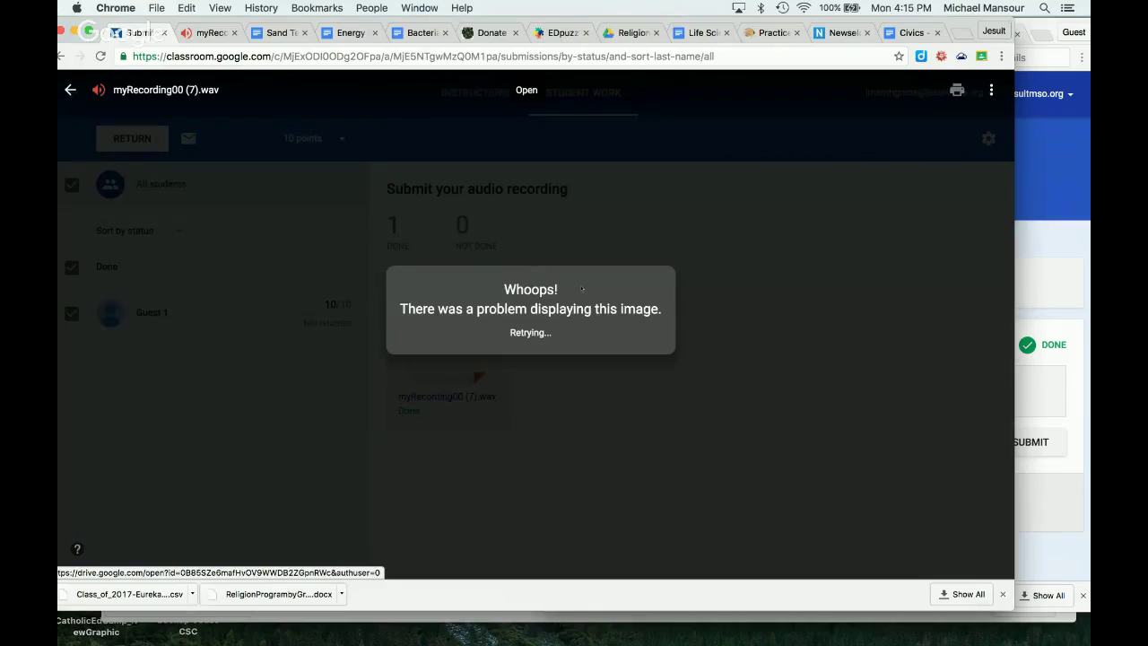
left_click(991, 89)
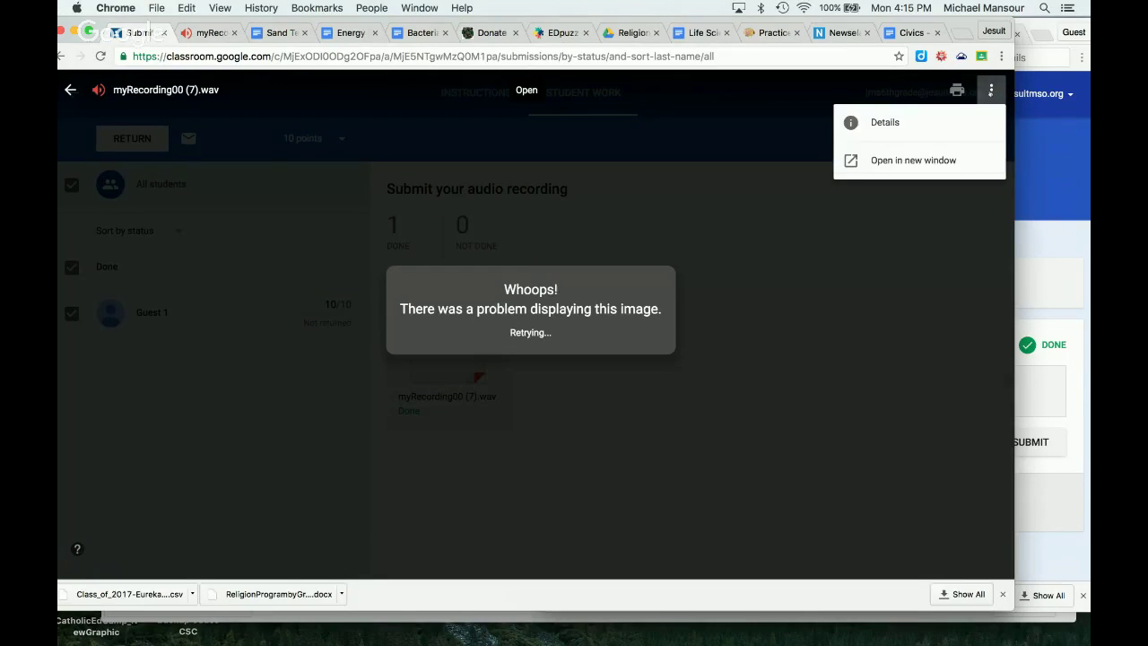
left_click(953, 160)
left_click(429, 325)
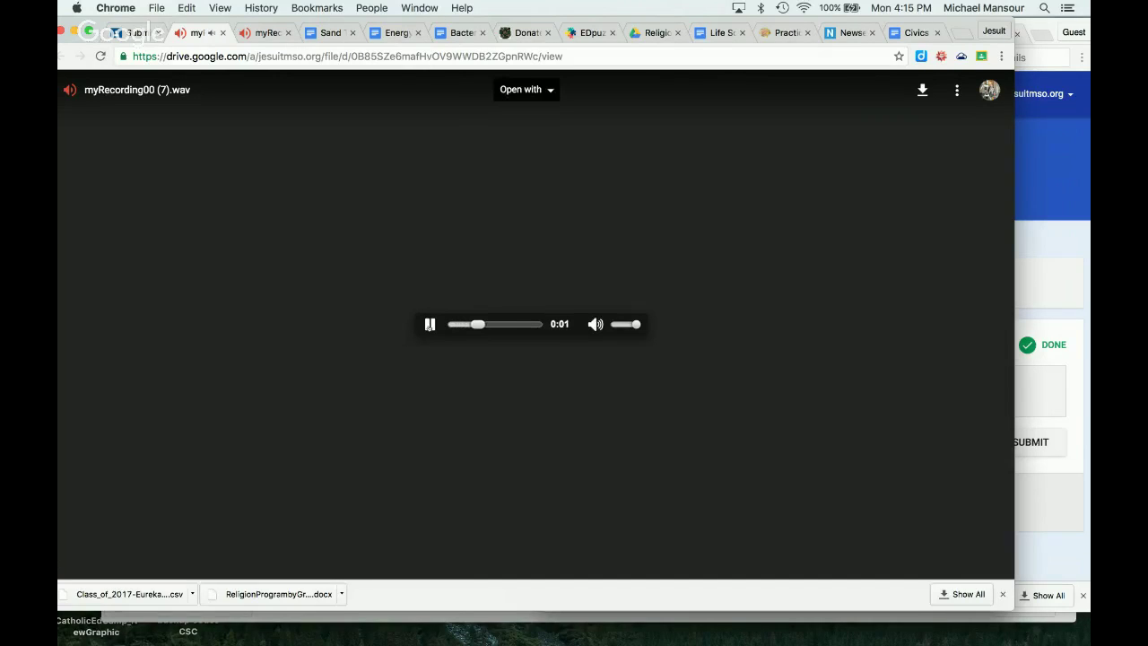